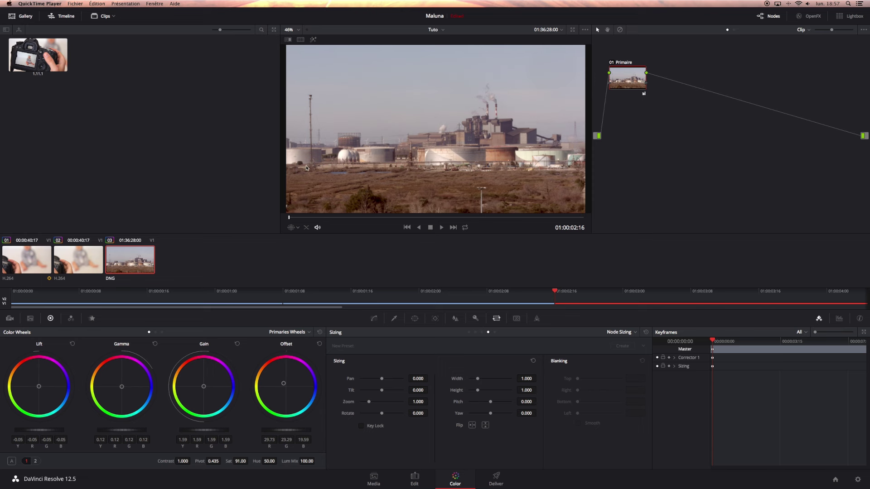
Add serial node 02 after the Primaire node, move it right, and zoom the viewer to 90%
left_click_drag(623, 81, 627, 86)
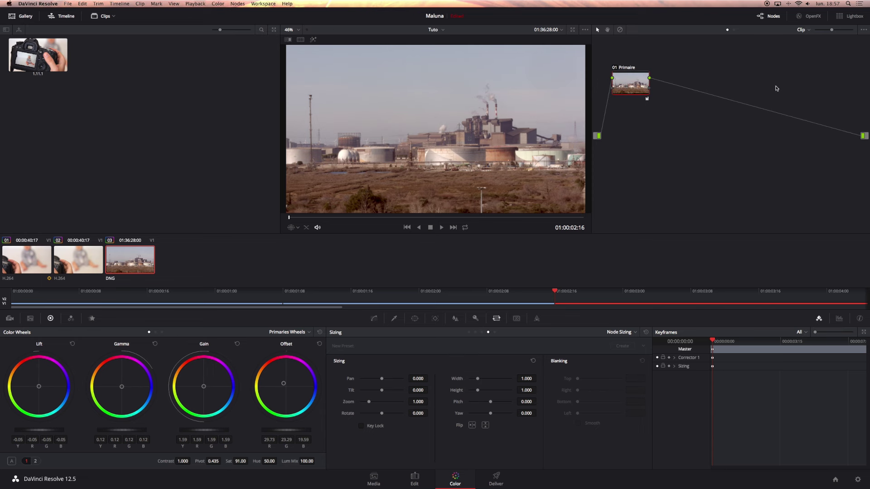
key("alt+s")
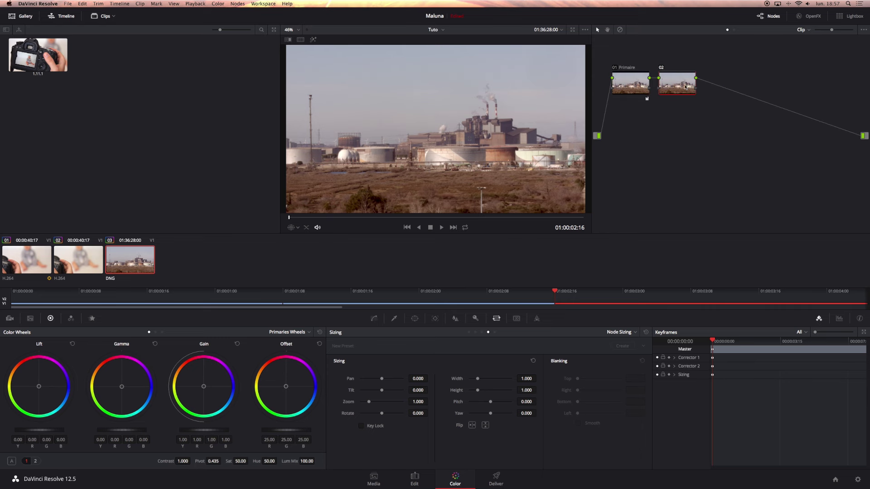
mouse_move(682, 88)
left_mouse_down()
mouse_move(734, 88)
mouse_move(688, 85)
left_mouse_up()
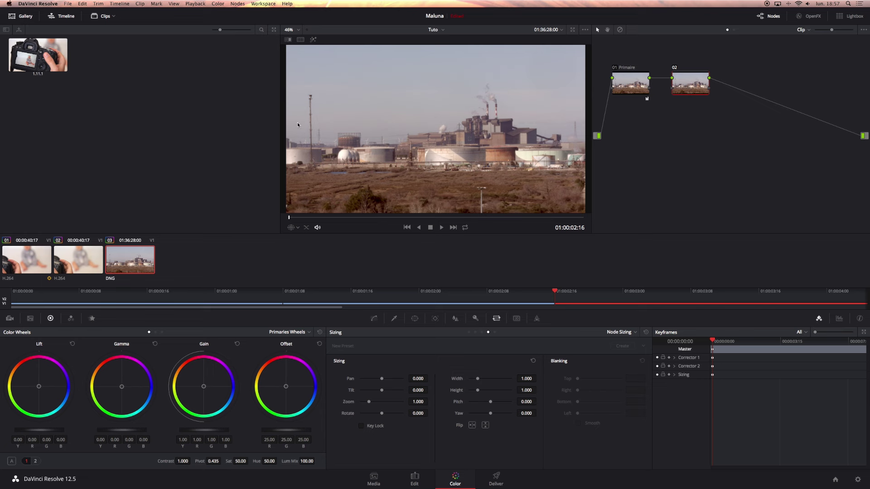
key("super+equal")
scroll(376, 140, "left", 5)
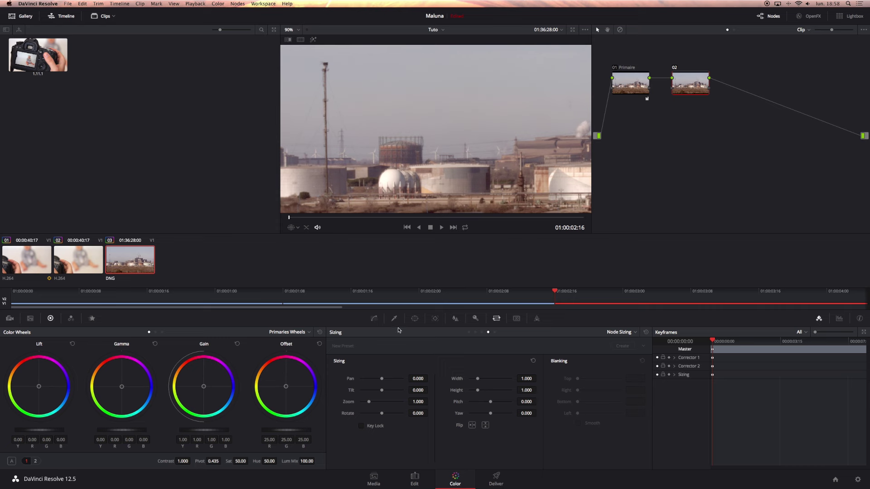
Enable a Linear window on node 02 and drag its corners into a thin tapered quad
left_click(414, 319)
left_click(341, 364)
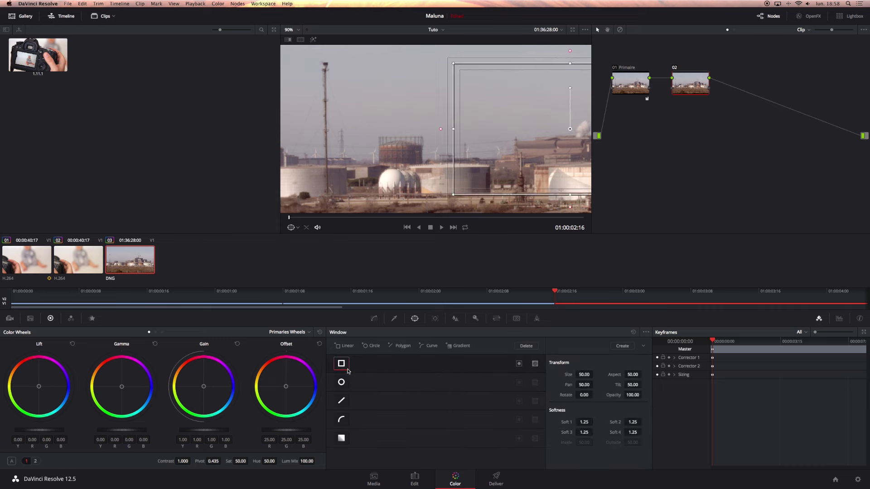
mouse_move(450, 128)
left_mouse_down()
mouse_move(359, 129)
mouse_move(357, 121)
left_mouse_up()
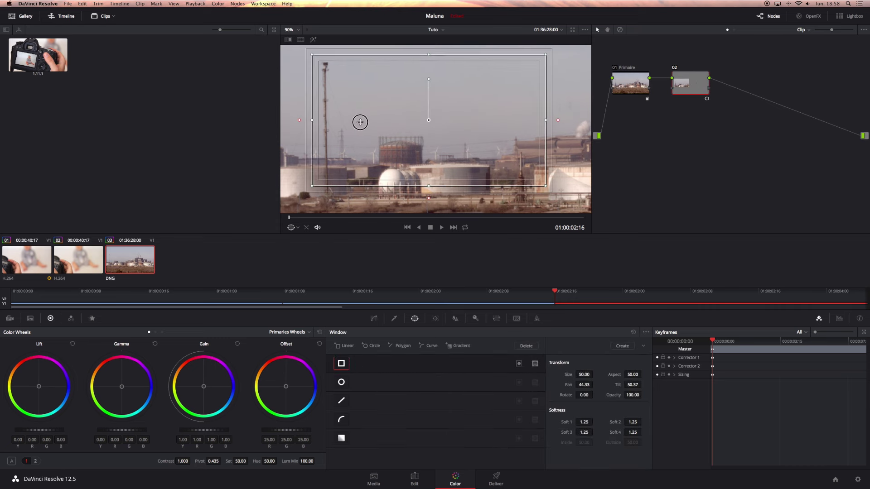
left_click_drag(546, 185, 332, 158)
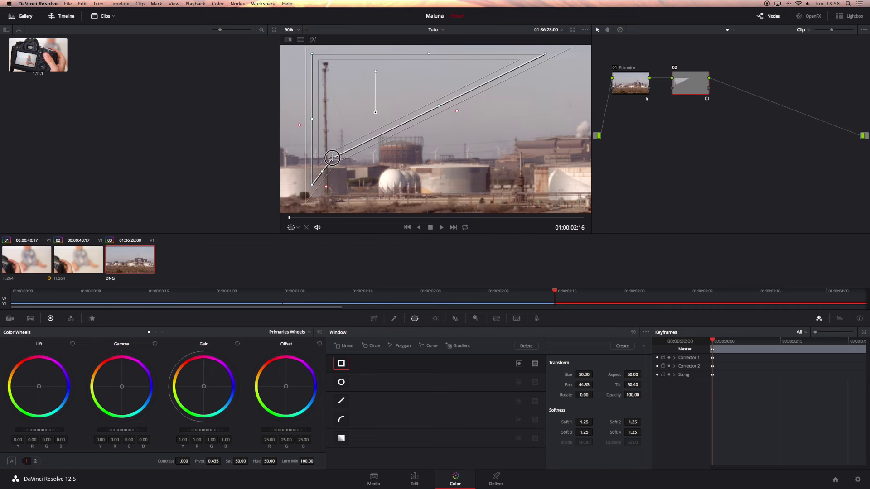
left_click_drag(312, 185, 316, 157)
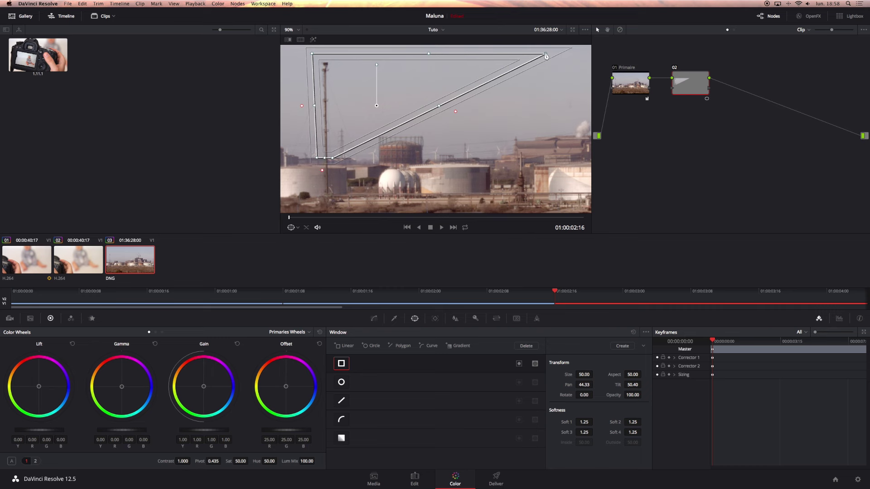
left_click_drag(545, 54, 338, 53)
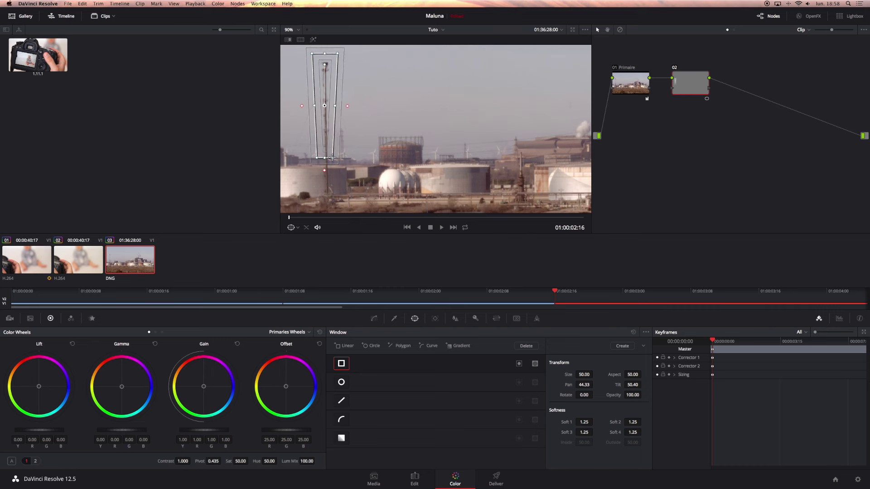
left_click_drag(333, 157, 336, 157)
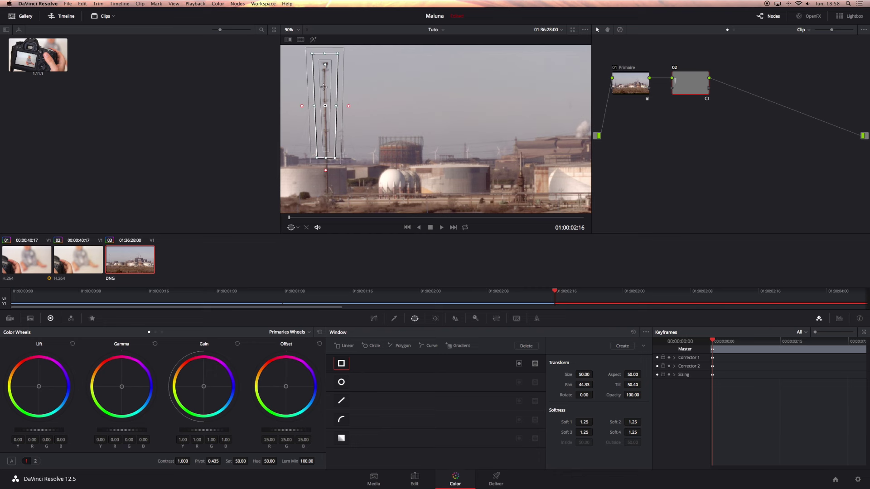
left_click_drag(312, 53, 312, 54)
Tighten the window's softness and place it in the clear sky just right of the mast
left_click_drag(325, 172, 326, 160)
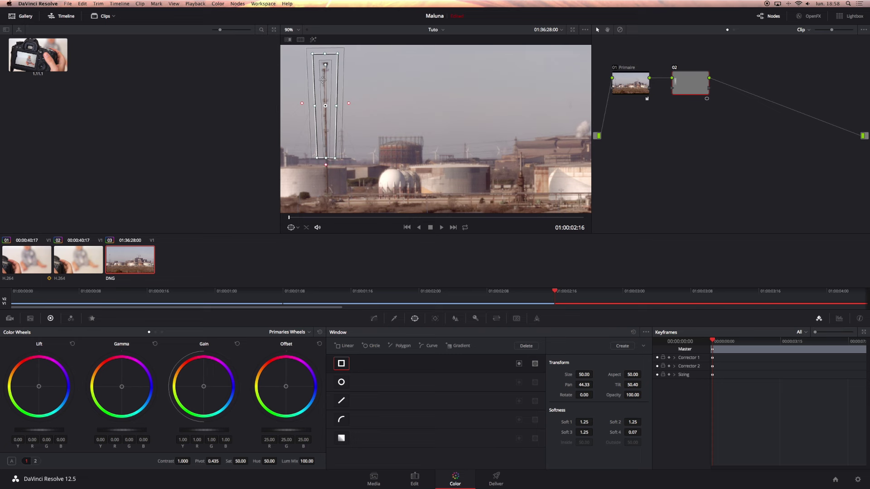
mouse_move(322, 81)
left_mouse_down()
mouse_move(357, 82)
mouse_move(374, 104)
mouse_move(356, 107)
left_mouse_up()
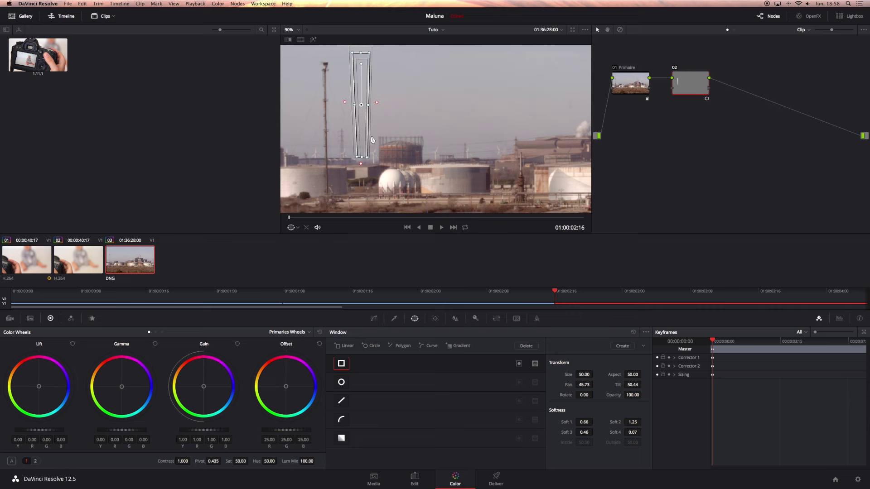
mouse_move(365, 110)
left_mouse_down()
mouse_move(328, 110)
mouse_move(364, 110)
left_mouse_up()
Switch the Sizing palette's mode dropdown to Node Sizing for node 02
left_click(497, 318)
left_click(621, 333)
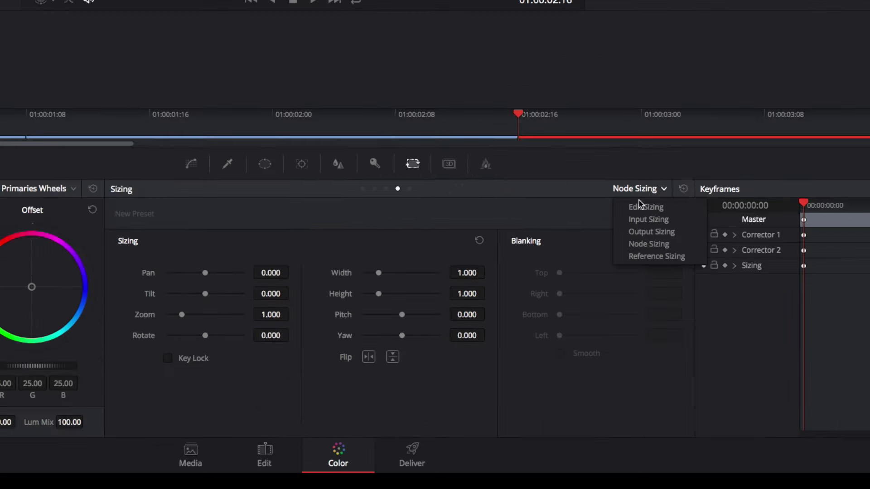
left_click(639, 206)
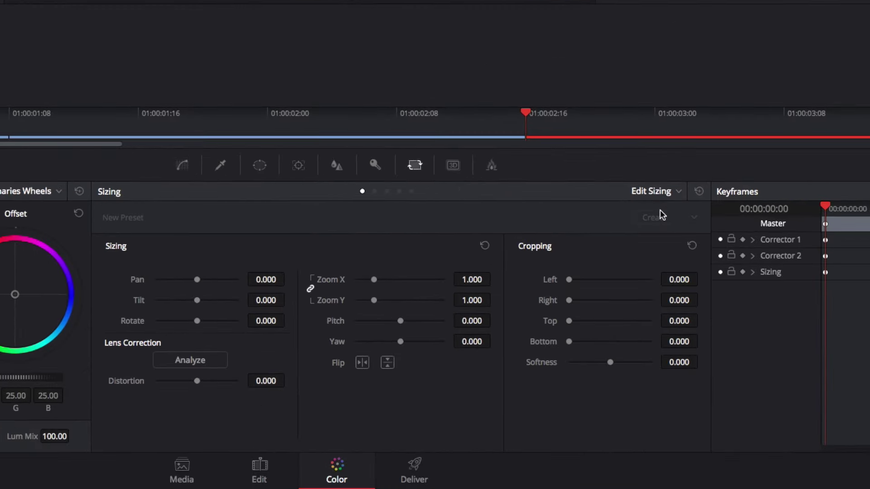
left_click(660, 195)
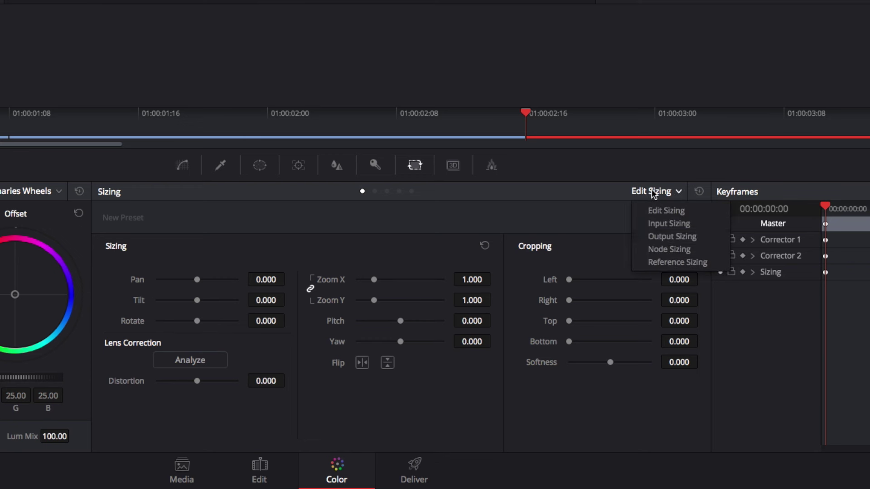
left_click(657, 250)
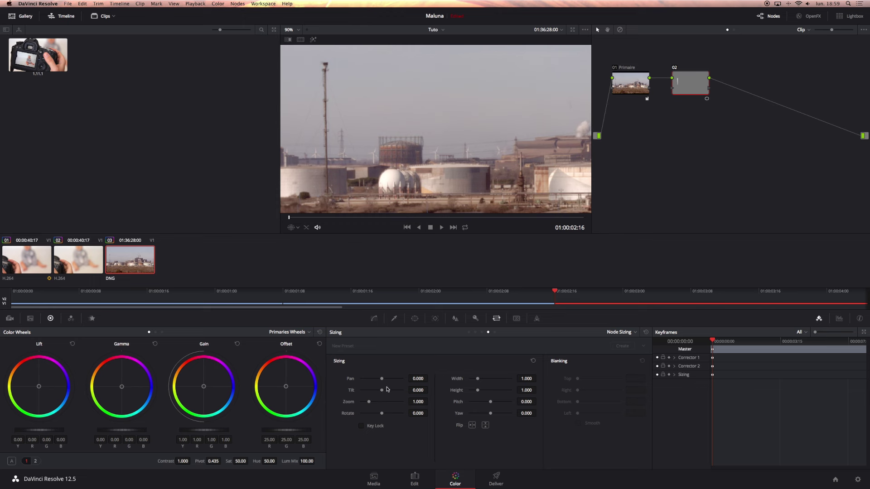
Set node 02's Node Sizing to Pan -112 and Tilt -3
left_click_drag(418, 379, 344, 375)
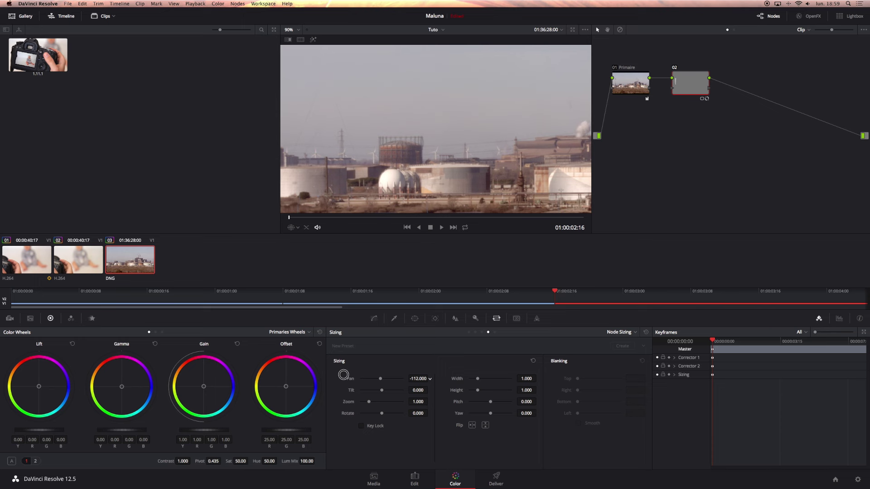
left_click_drag(344, 375, 343, 375)
left_click_drag(417, 390, 417, 390)
left_click_drag(418, 390, 418, 389)
left_click_drag(687, 83, 693, 86)
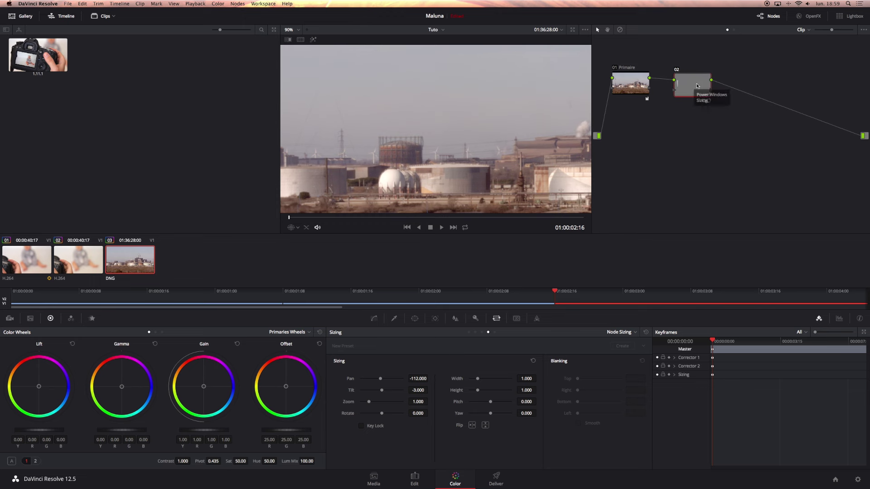
Add parallel node 04 via the Nodes menu and place it under node 02
left_click(237, 4)
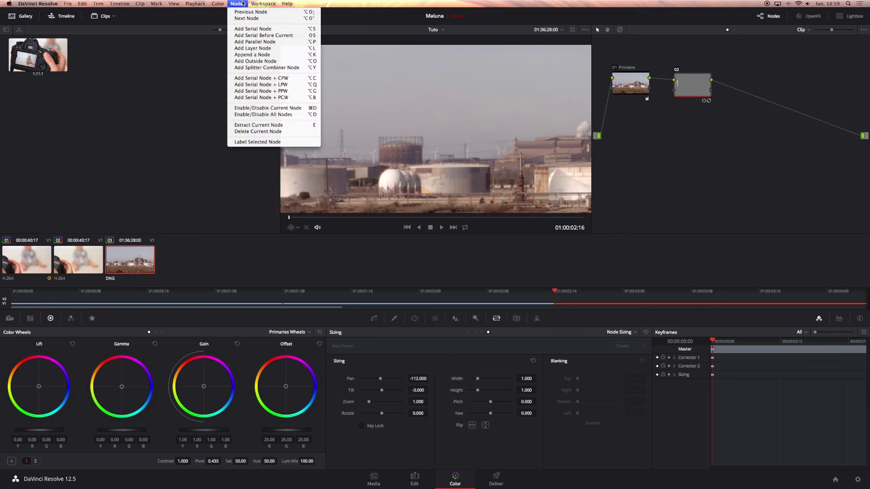
left_click(244, 42)
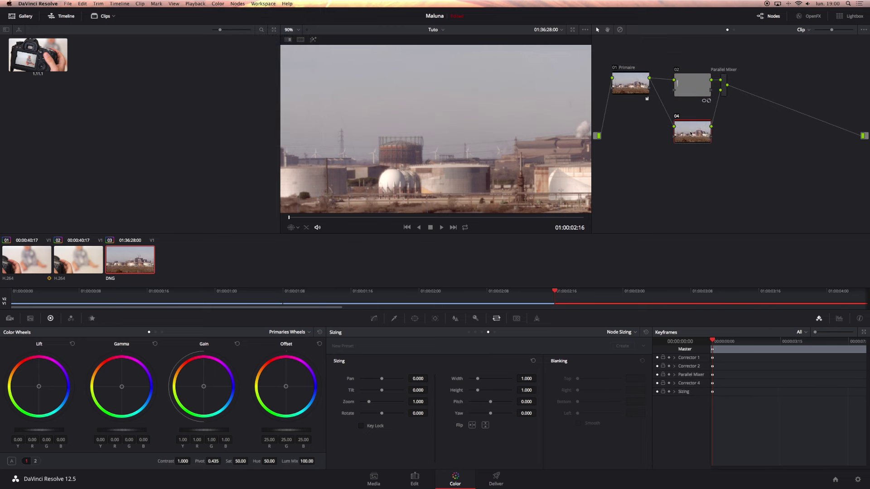
left_click_drag(690, 134, 691, 118)
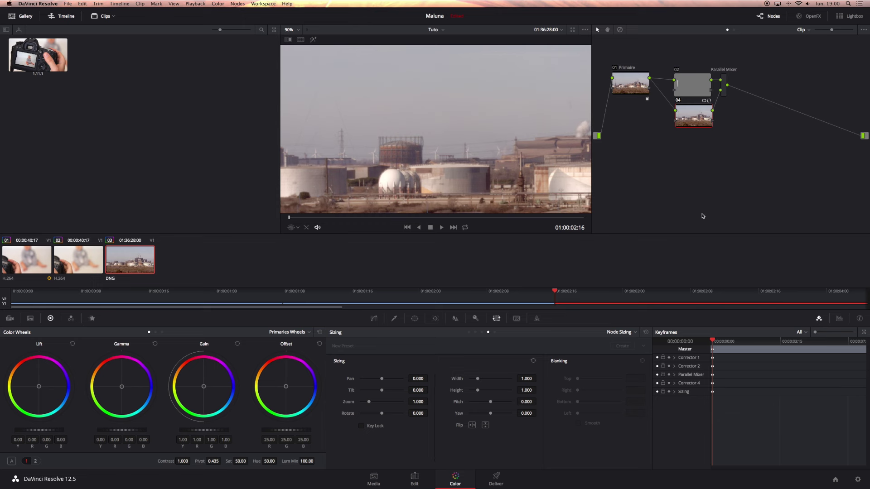
Enable a Linear window on node 04 and reshape its corners into a small quad near the mast base
left_click(415, 319)
left_click(341, 363)
left_click_drag(466, 154, 329, 160)
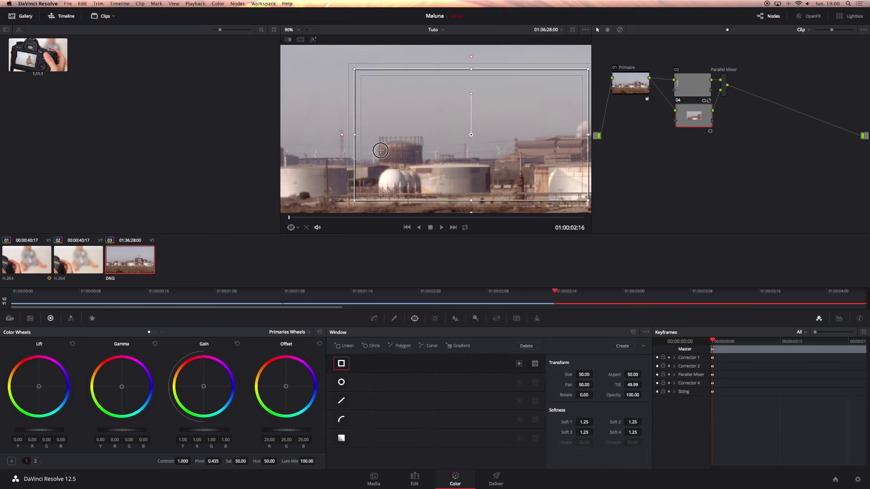
left_click_drag(548, 200, 336, 202)
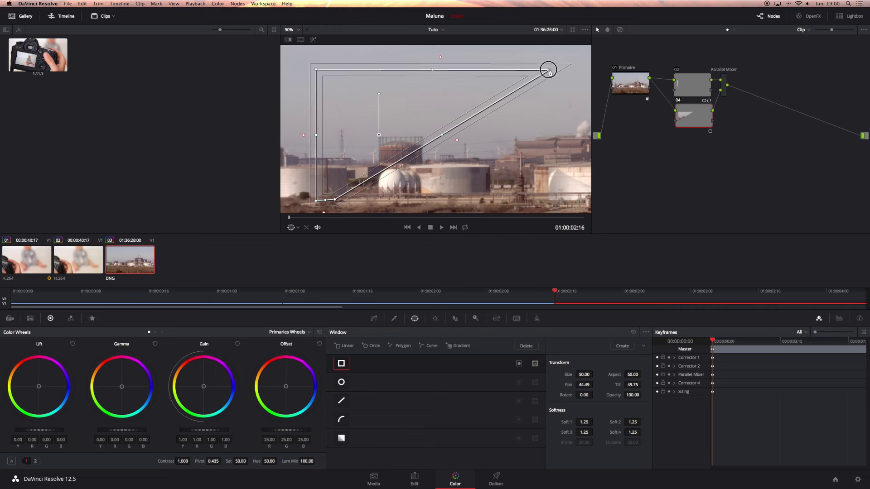
left_click_drag(549, 69, 333, 135)
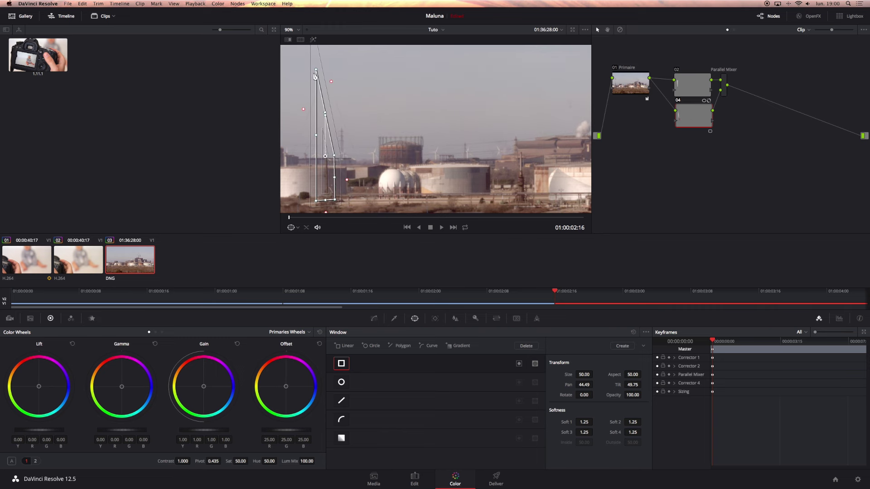
mouse_move(316, 69)
left_mouse_down()
mouse_move(320, 151)
mouse_move(329, 151)
left_mouse_up()
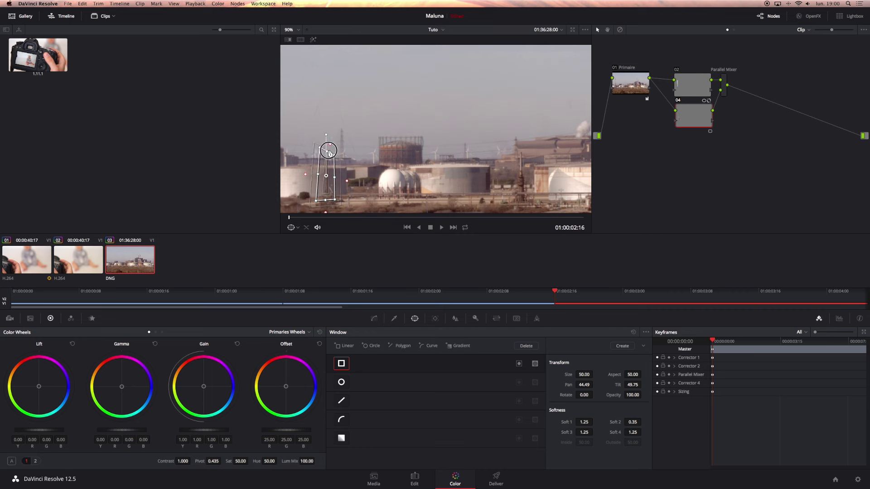
Lower the window's side and bottom softness and fine-tune its position
left_click_drag(329, 151, 329, 146)
mouse_move(327, 213)
left_mouse_down()
mouse_move(335, 179)
mouse_move(317, 175)
mouse_move(322, 201)
mouse_move(335, 202)
mouse_move(330, 196)
left_mouse_up()
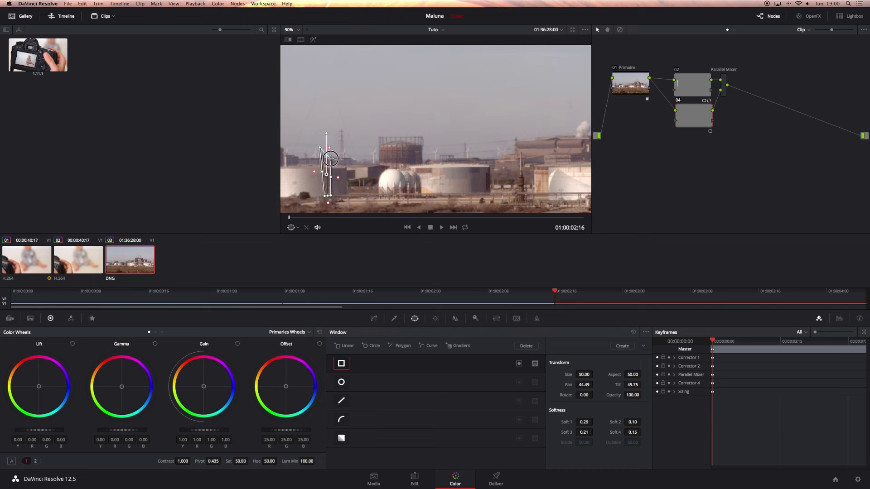
mouse_move(332, 159)
left_mouse_down()
mouse_move(323, 157)
mouse_move(330, 159)
left_mouse_up()
left_click_drag(327, 177, 333, 176)
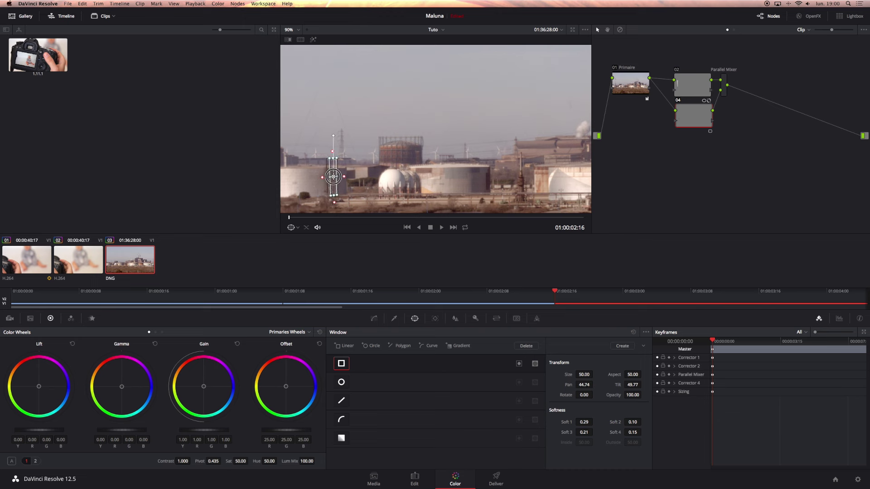
left_click_drag(334, 176, 332, 177)
Set node 04's sizing Pan to -17.5
left_click(497, 319)
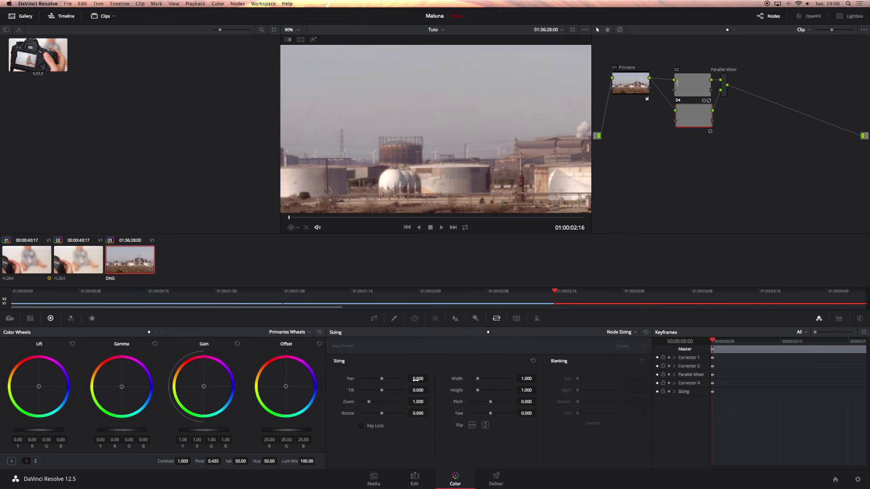
left_click_drag(415, 379, 407, 378)
left_click_drag(407, 378, 415, 378)
Nudge node 04's window, raise Soft 3 to 0.93, and hide the window outline in the viewer
left_click(412, 320)
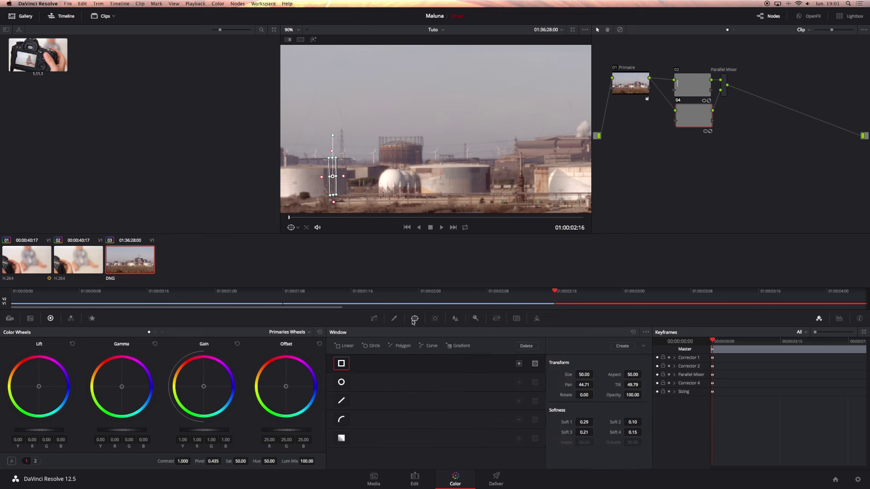
left_click_drag(336, 178, 344, 176)
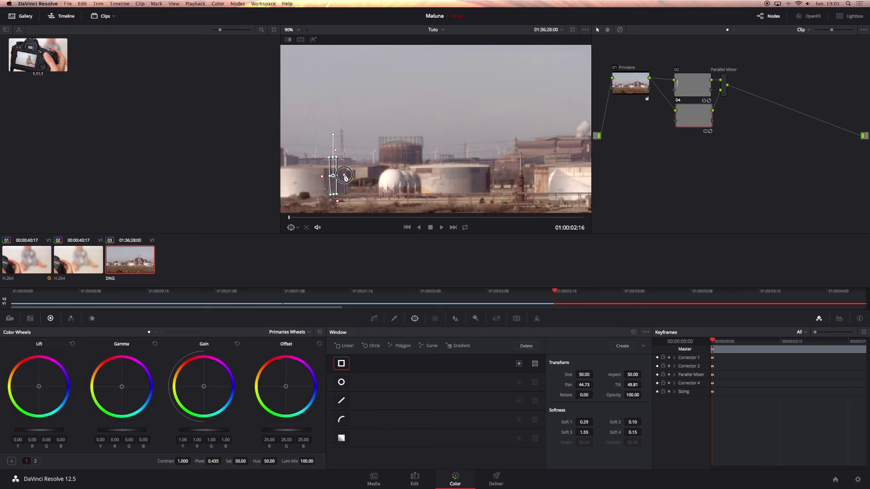
left_click_drag(344, 177, 334, 177)
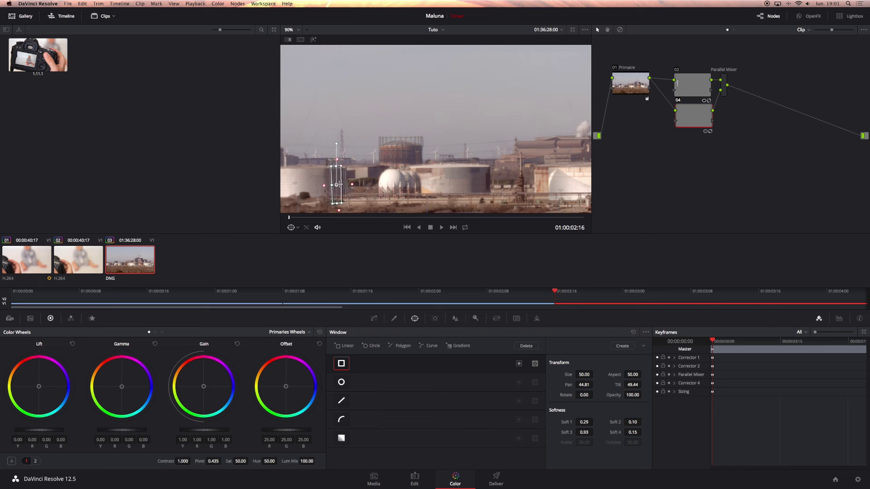
left_click(298, 228)
left_click(305, 244)
key("shift+z")
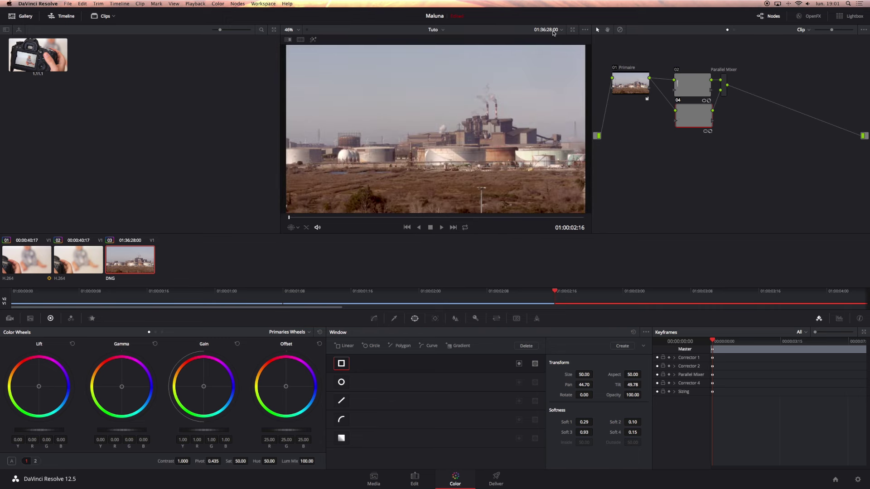
left_click(572, 30)
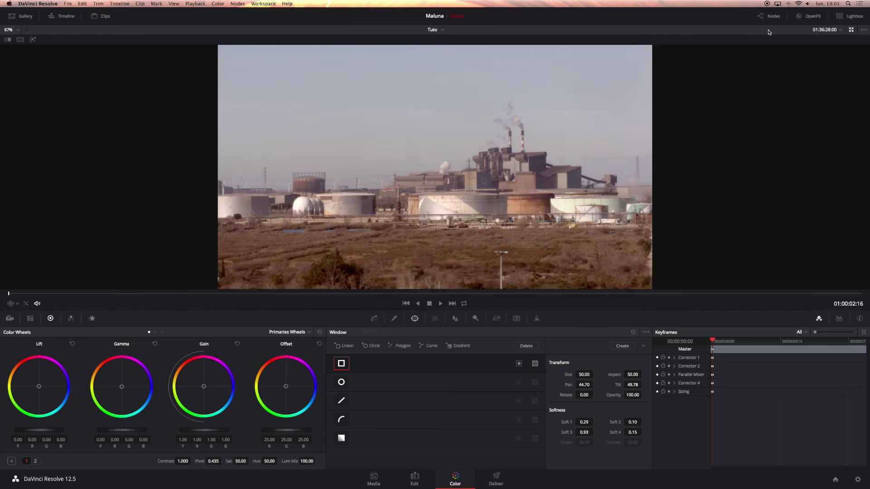
left_click(851, 30)
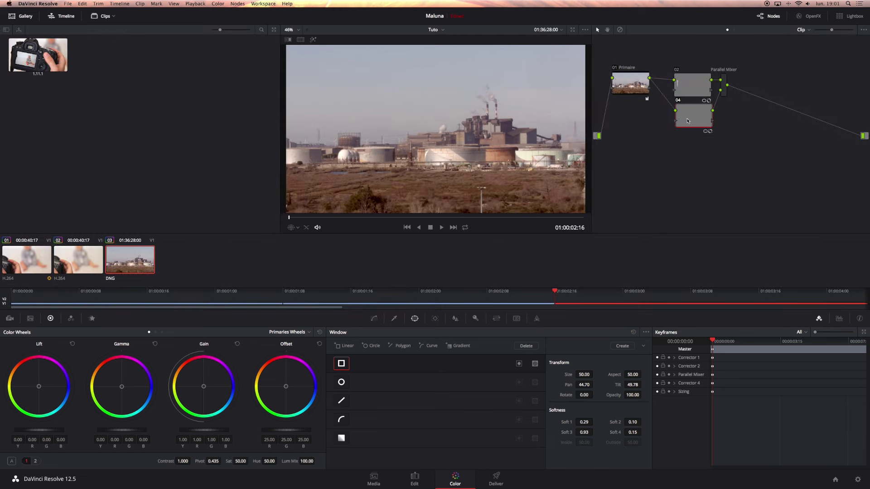
key("super+d")
key("super+d")
key("super+d")
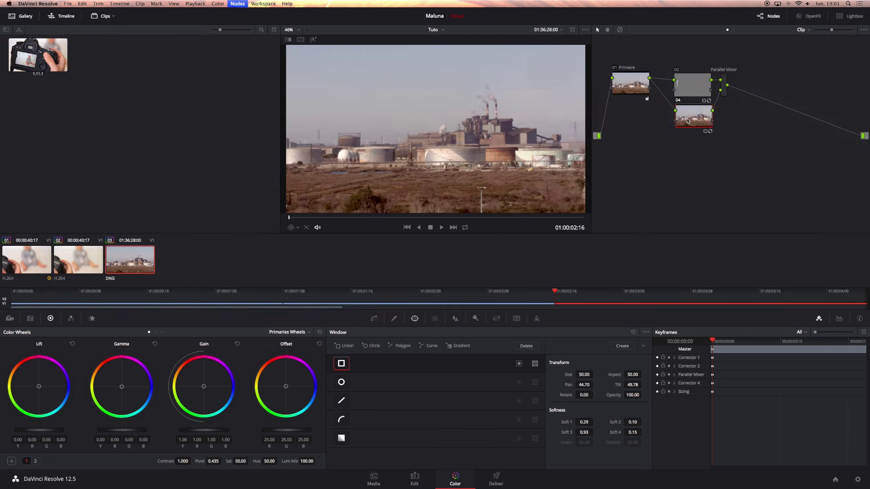
key("super+d")
left_click(700, 91)
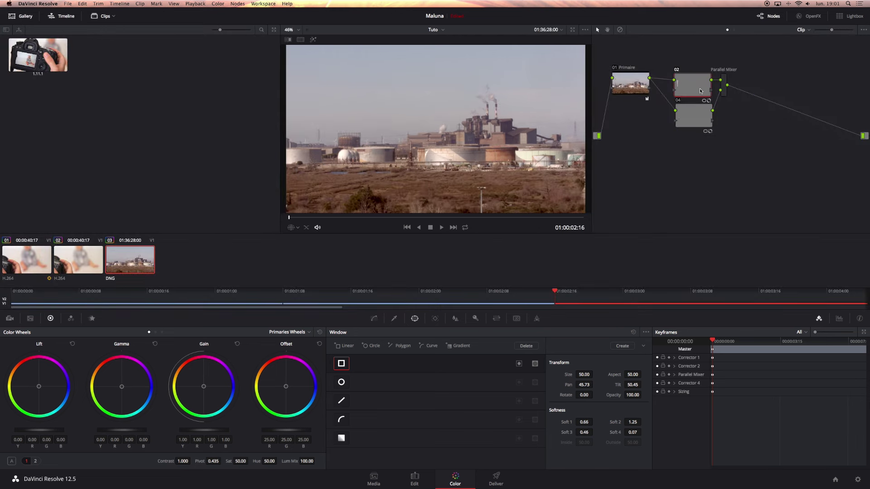
key("super+d")
key("super+d")
key("super+d")
key("super+d")
left_click(692, 119)
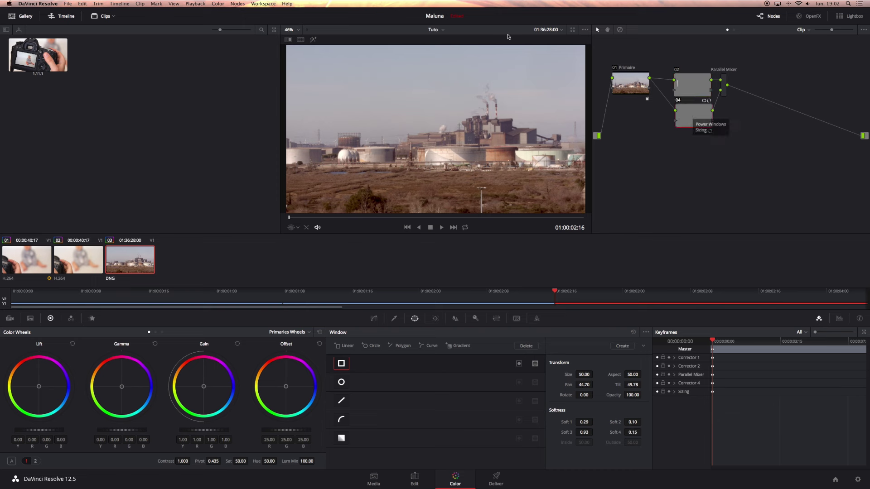
Add parallel node 05 with a small oval Circle window (size 11.87, Soft 6.04) over the foreground post
left_click(237, 4)
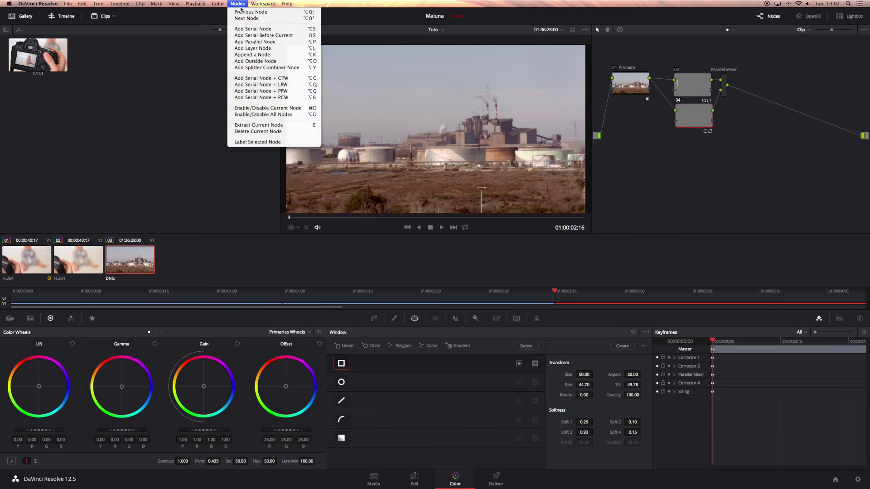
left_click(255, 48)
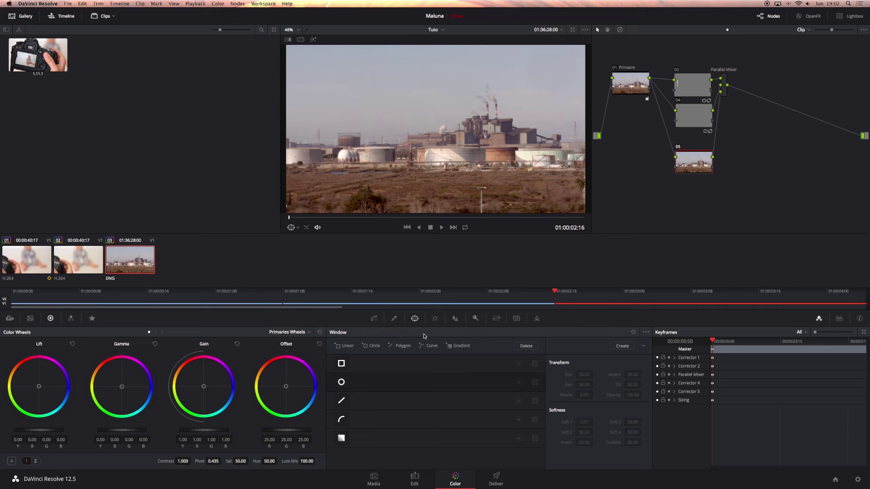
left_click(341, 382)
mouse_move(432, 148)
left_mouse_down()
mouse_move(453, 165)
mouse_move(478, 224)
left_mouse_up()
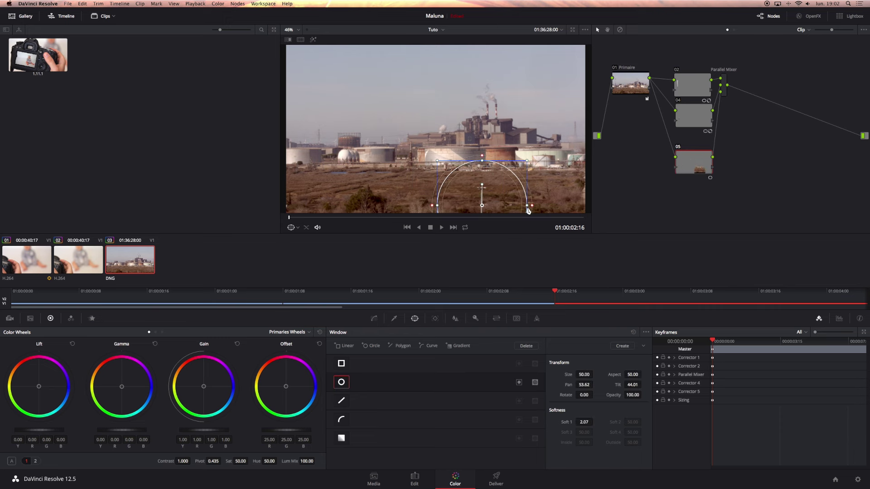
mouse_move(528, 210)
left_mouse_down()
mouse_move(495, 207)
mouse_move(518, 206)
left_mouse_up()
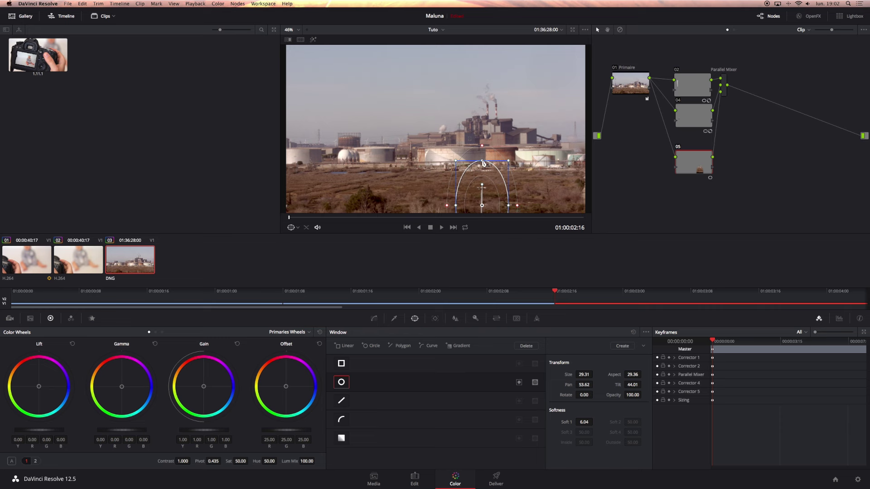
left_click_drag(483, 163, 481, 165)
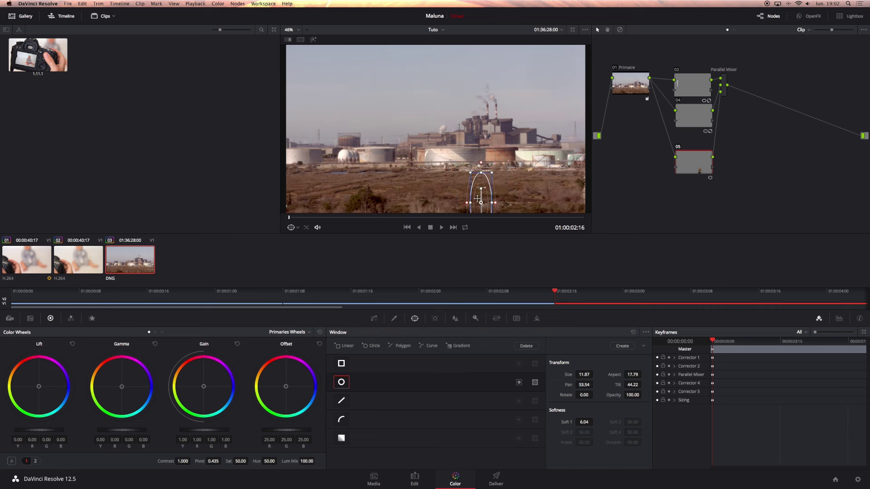
left_click_drag(477, 198, 464, 198)
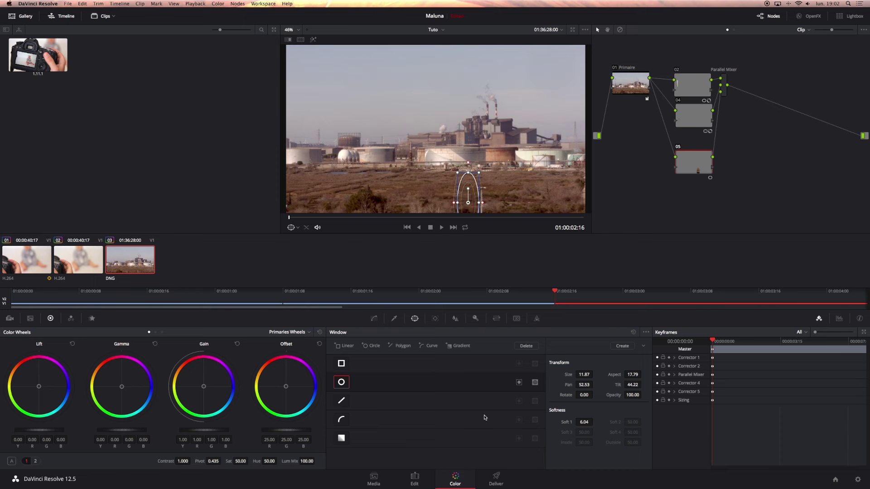
left_click(495, 318)
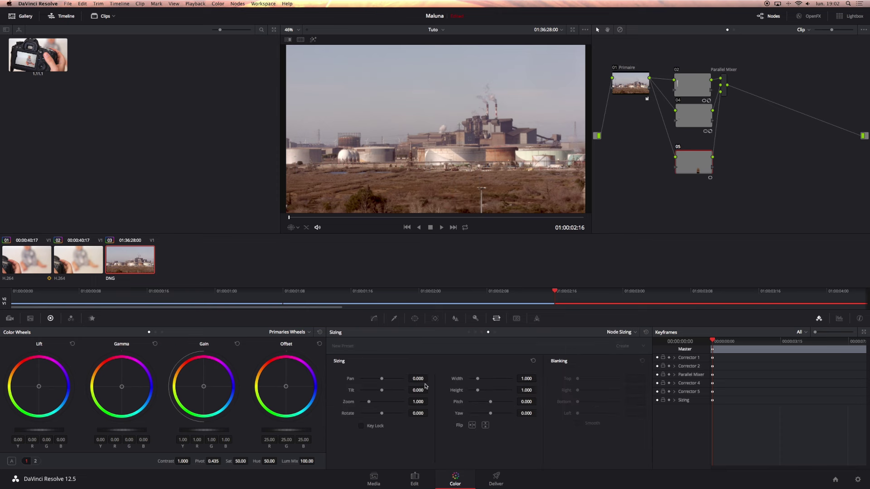
Set node 05's Node Sizing Pan to 75.500, then play the clip in the enhanced viewer to review
left_click_drag(419, 378, 469, 380)
left_click(572, 30)
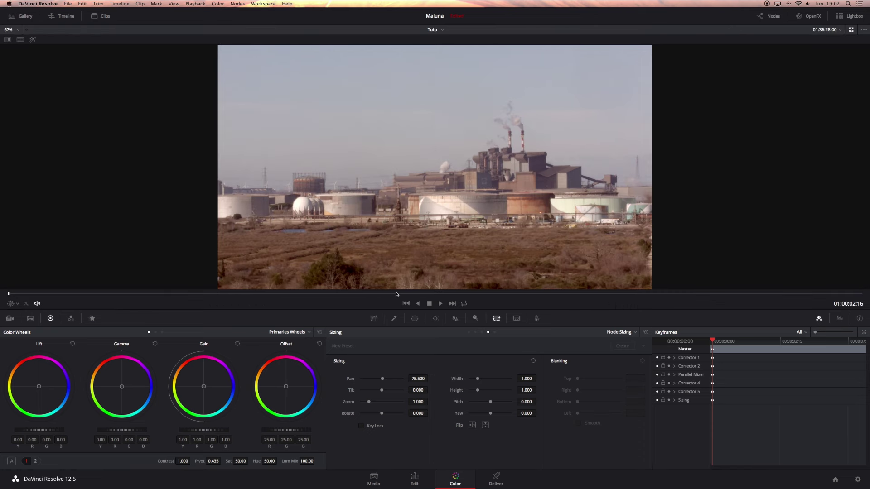
left_click(440, 303)
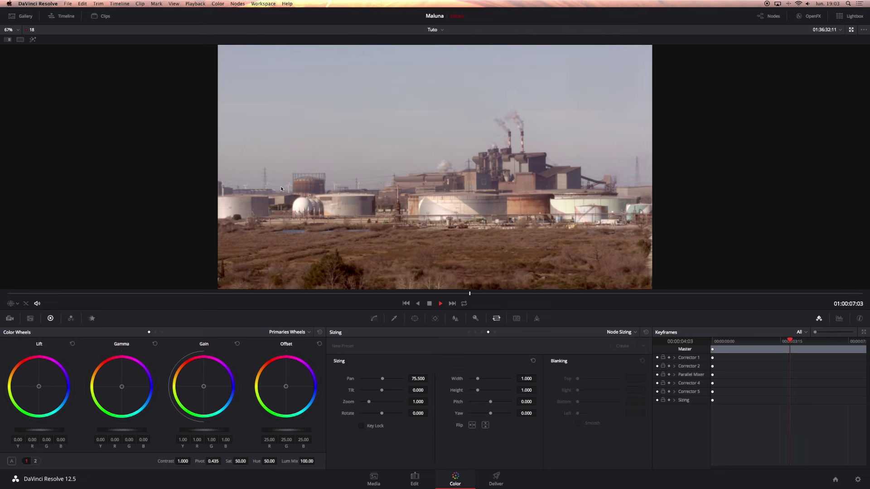
left_click(430, 304)
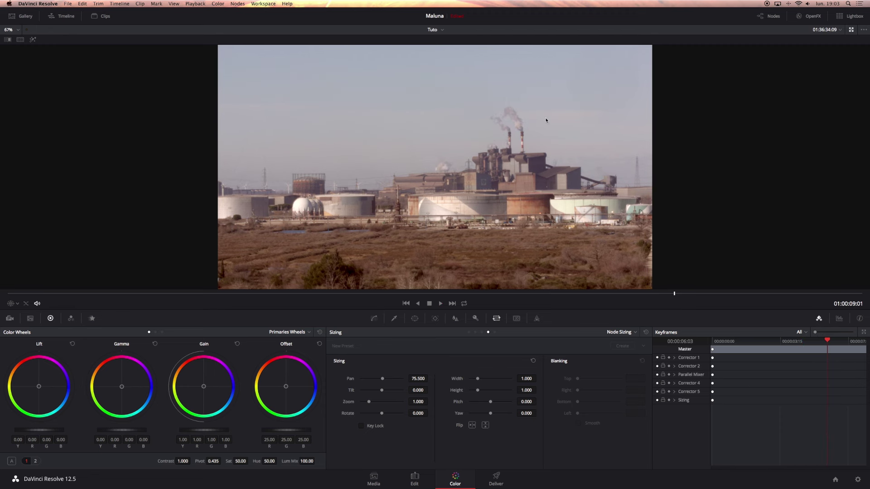
Leave the enhanced viewer and scrub the Canon camera clip to the frame to work on
left_click(851, 29)
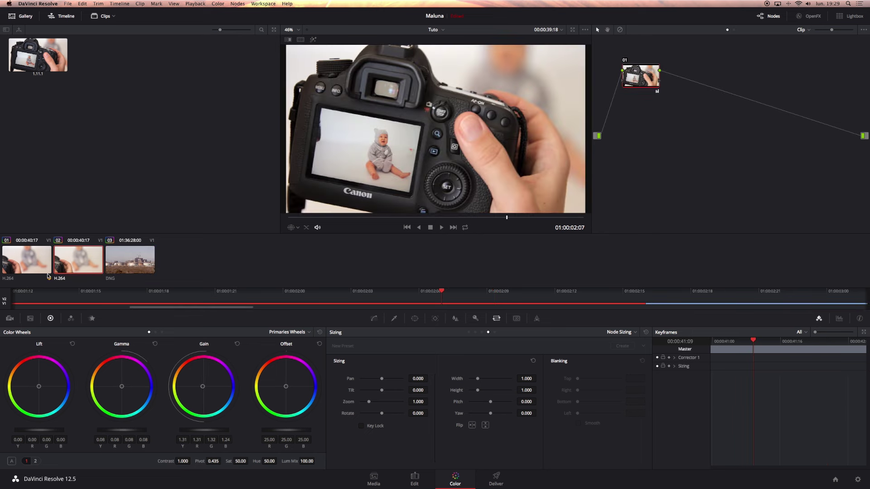
mouse_move(391, 218)
left_mouse_down()
mouse_move(366, 219)
mouse_move(539, 212)
left_mouse_up()
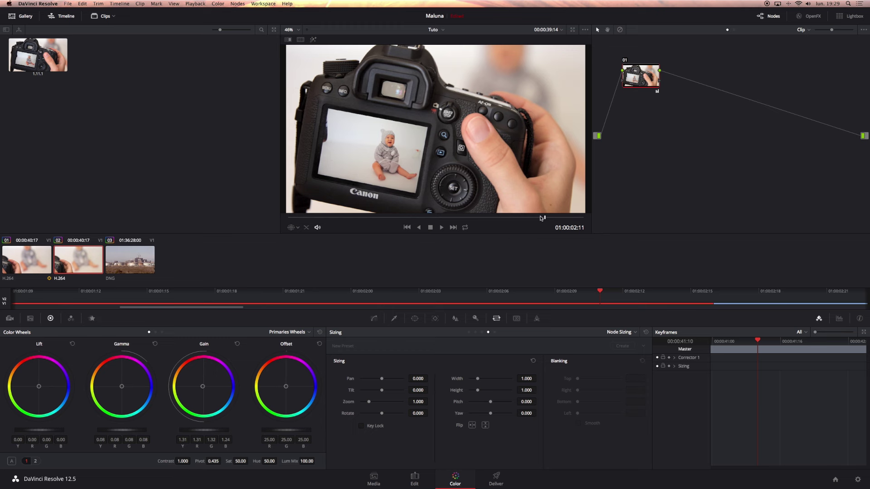
mouse_move(541, 218)
left_mouse_down()
mouse_move(469, 218)
mouse_move(535, 217)
left_mouse_up()
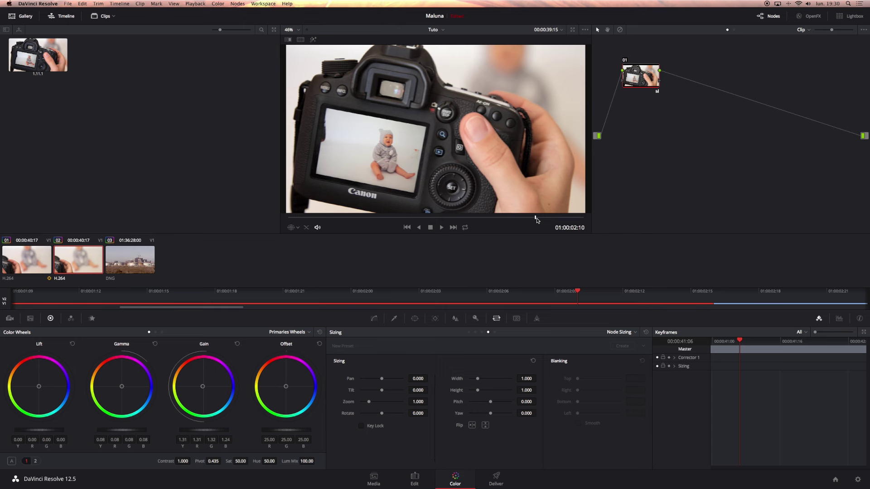
Add serial node 02 and reshape its Linear rectangle window tightly around the Canon logo
key("alt+s")
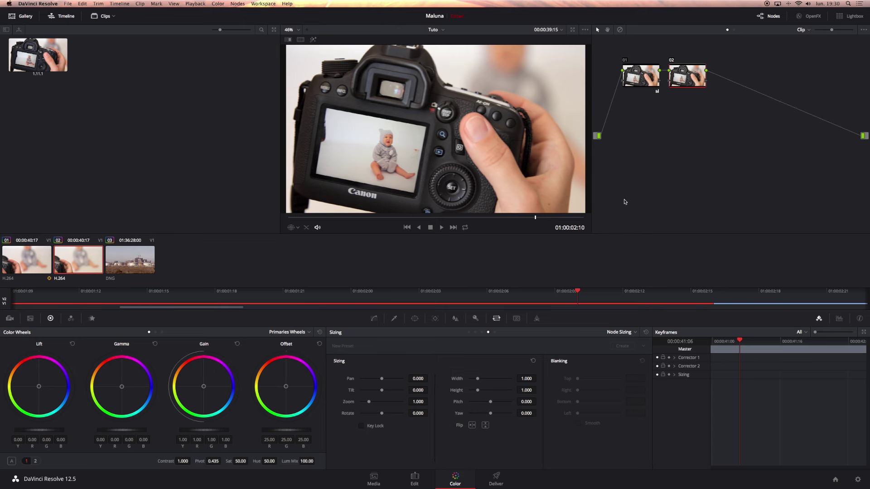
left_click_drag(681, 83, 701, 82)
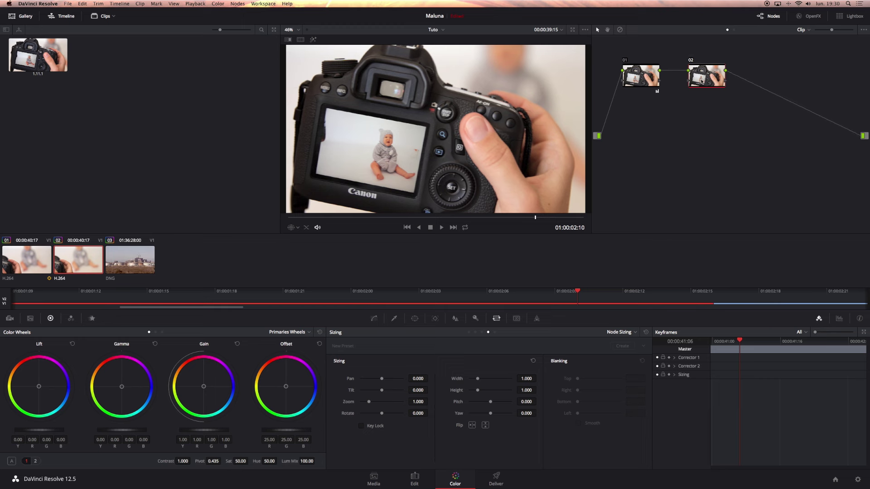
left_click(414, 319)
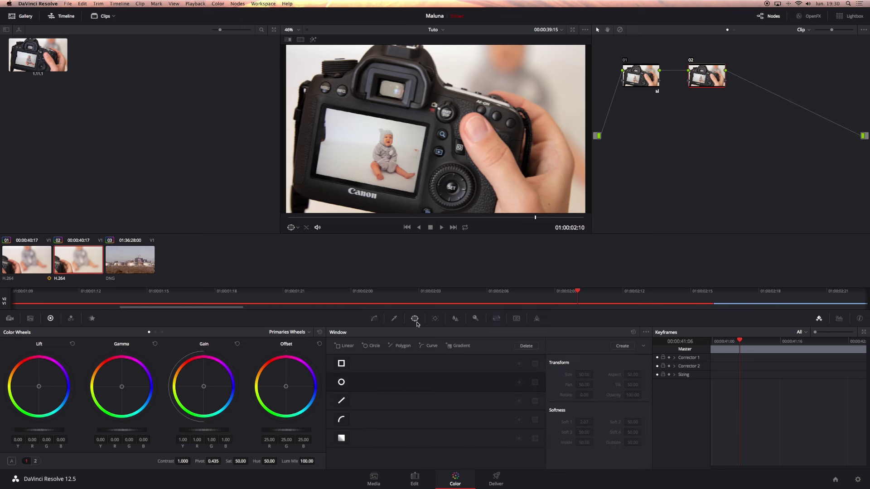
left_click(341, 364)
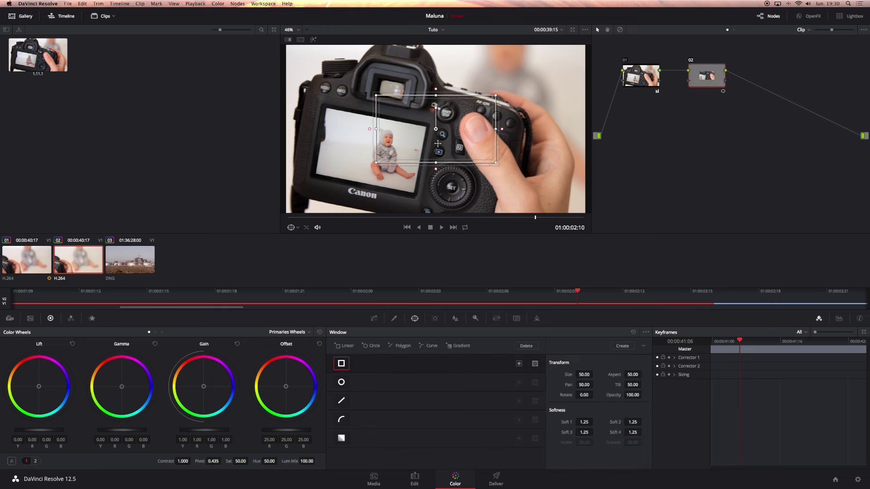
left_click_drag(439, 142, 418, 189)
left_click_drag(475, 211, 341, 198)
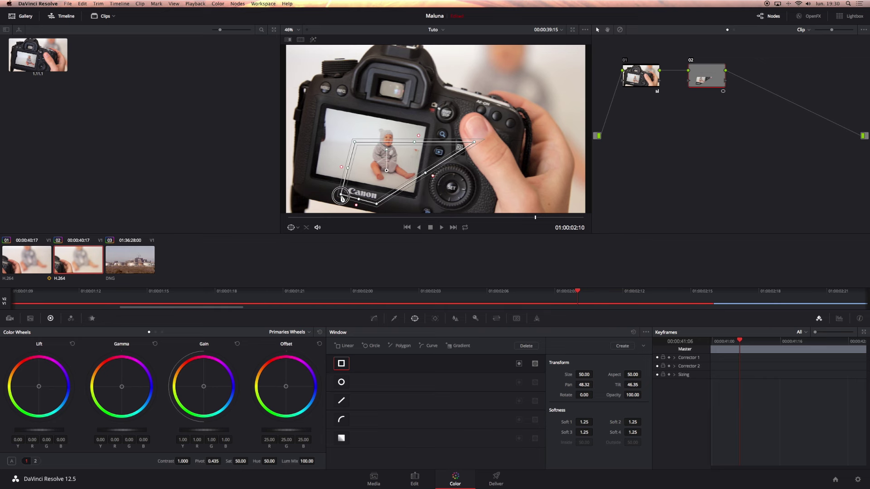
mouse_move(474, 142)
left_mouse_down()
mouse_move(355, 142)
mouse_move(350, 188)
left_mouse_up()
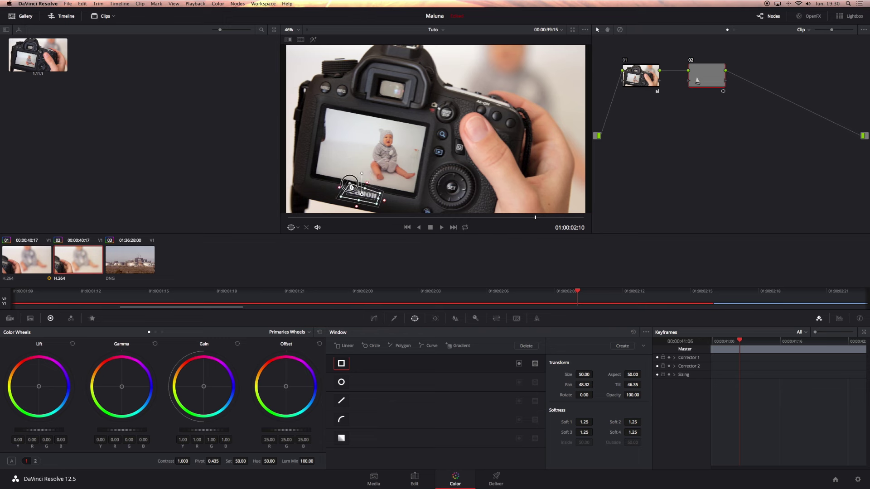
key("super+equal")
Zoom in on the Canon logo, rotate the window to its slant, and lower Soft 1/2/4 to about 0.35
key("super+equal")
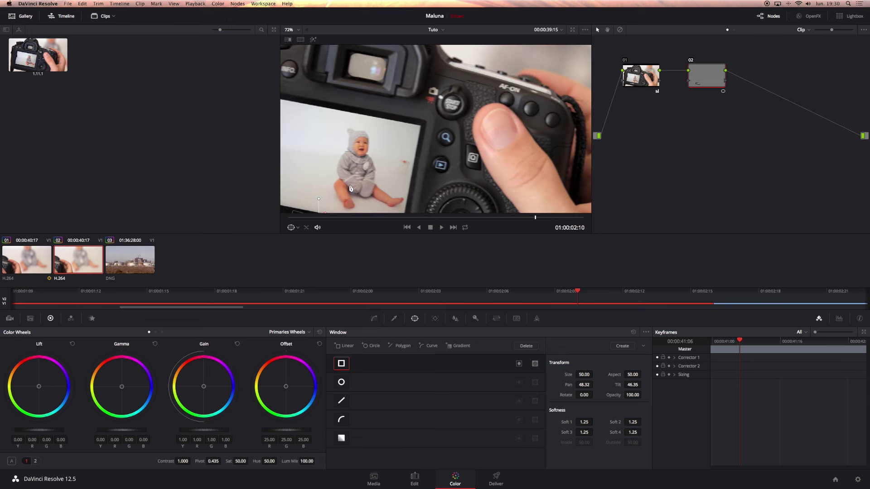
key("super+equal")
key("super+equal")
key("super+equal")
scroll(354, 181, "left", 10)
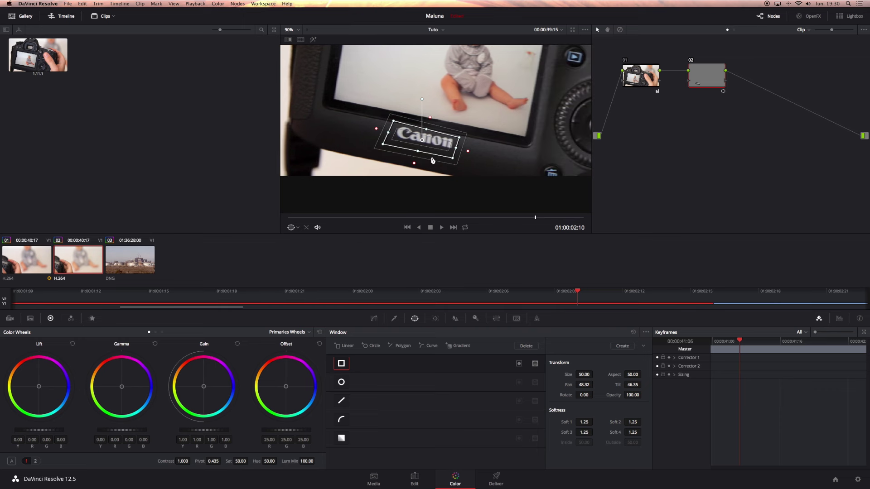
mouse_move(461, 139)
left_mouse_down()
mouse_move(456, 159)
mouse_move(468, 149)
left_mouse_up()
left_click_drag(429, 114, 428, 119)
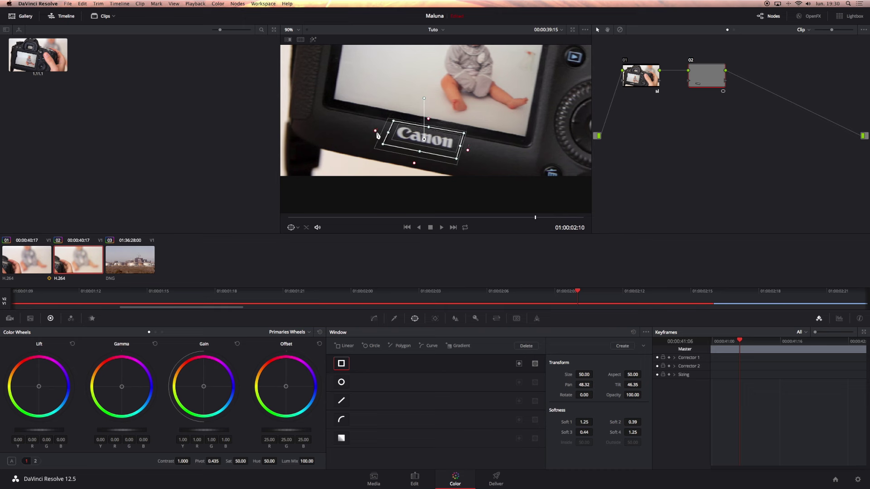
left_click_drag(375, 132, 379, 131)
left_click_drag(416, 163, 421, 146)
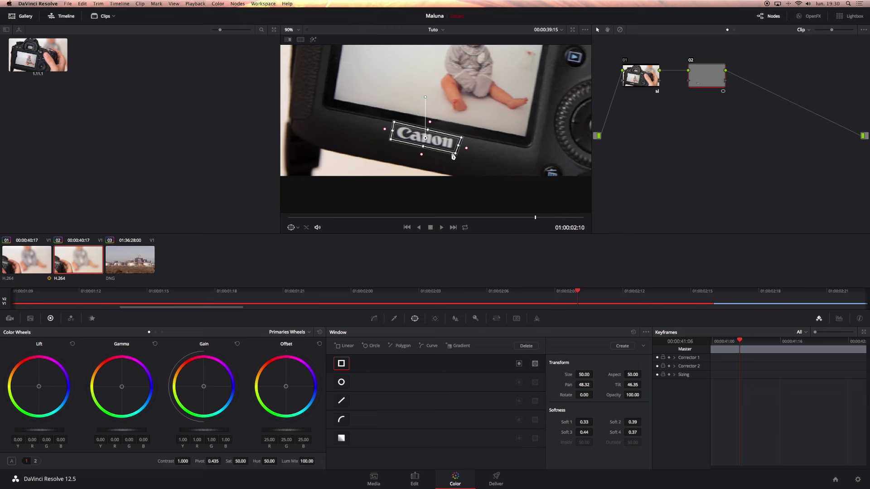
Tighten the window's top-right corner and move it onto the plain plastic right of the logo (Pan 50.99, Tilt 46.20)
left_click_drag(461, 137, 459, 137)
mouse_move(447, 144)
left_mouse_down()
mouse_move(508, 155)
mouse_move(506, 146)
left_mouse_up()
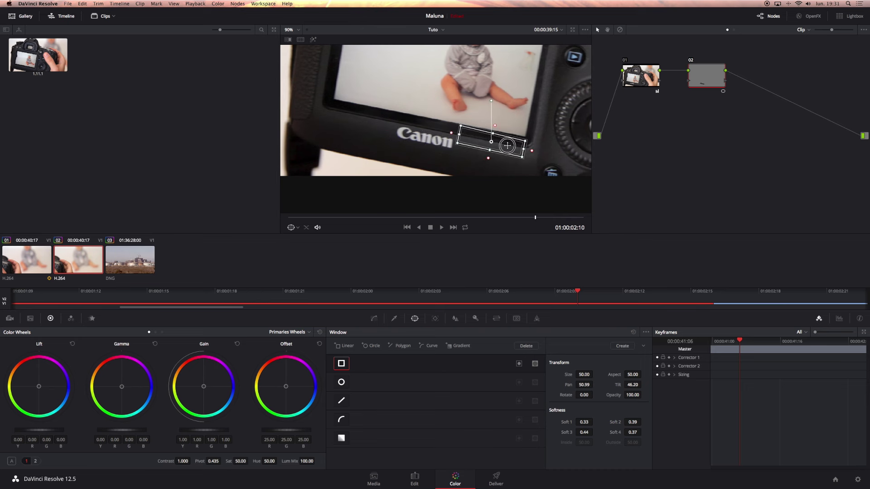
key("shift+z")
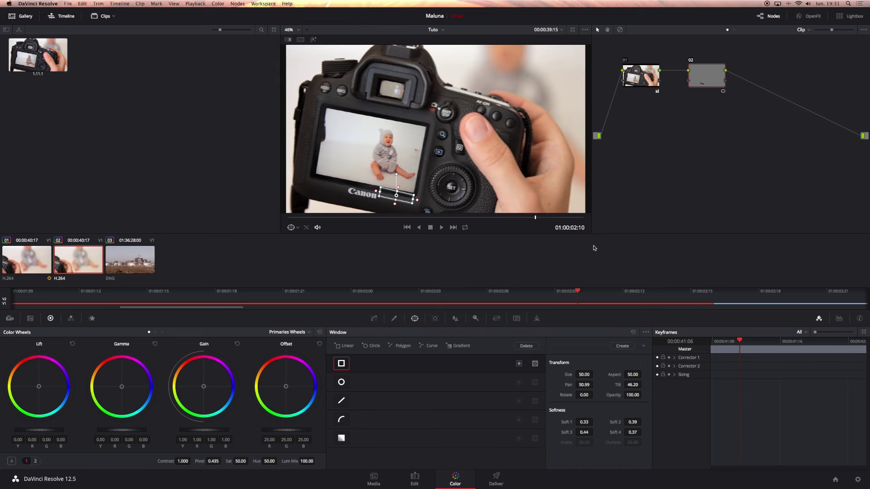
Nudge the window right and down over the logo and track it forward through the clip
mouse_move(535, 217)
left_mouse_down()
mouse_move(406, 223)
mouse_move(544, 218)
left_mouse_up()
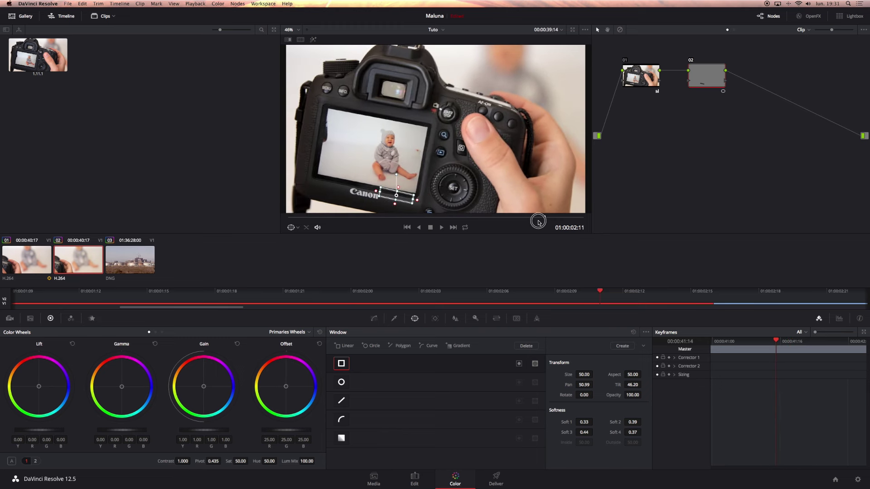
left_click_drag(376, 194, 407, 199)
left_click(435, 318)
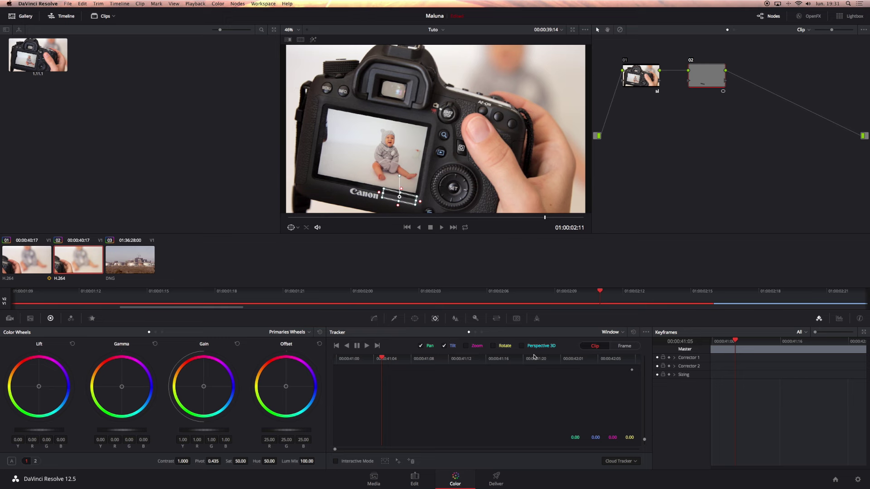
left_click(348, 346)
left_click(368, 347)
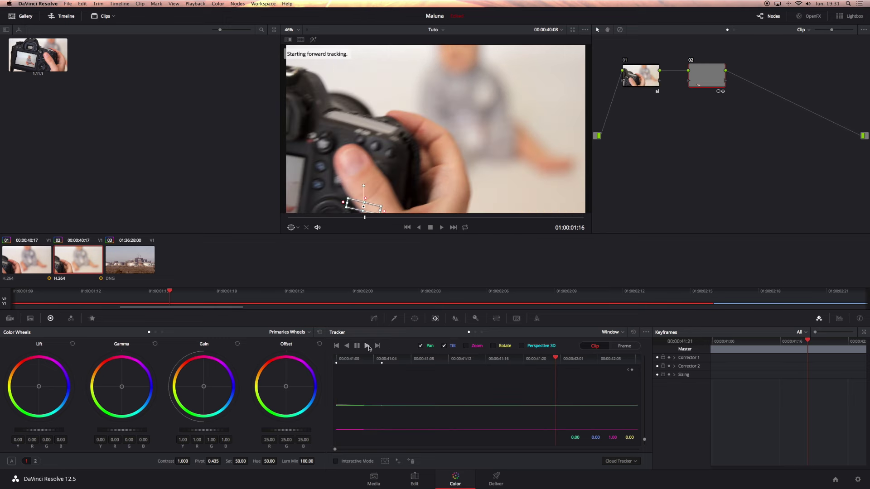
At an earlier frame, reposition the window over the Canon logo and track it in reverse
left_click(554, 359)
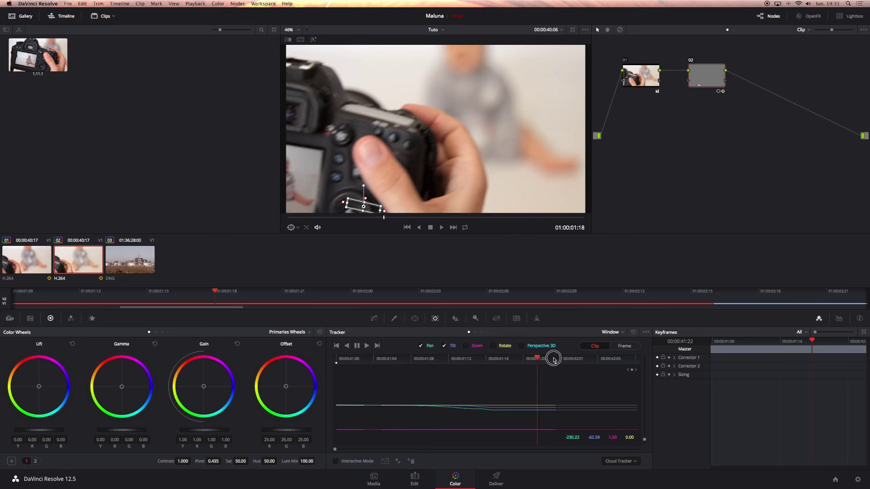
left_click_drag(554, 360, 421, 363)
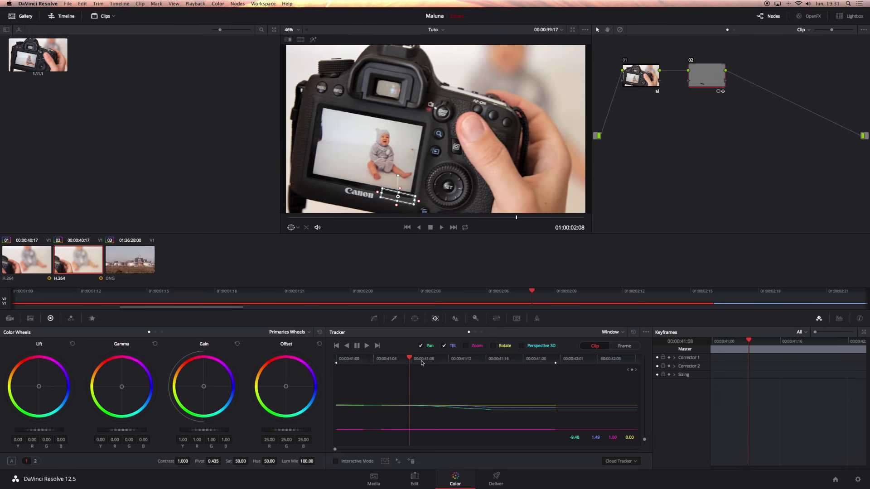
left_click_drag(406, 197, 401, 201)
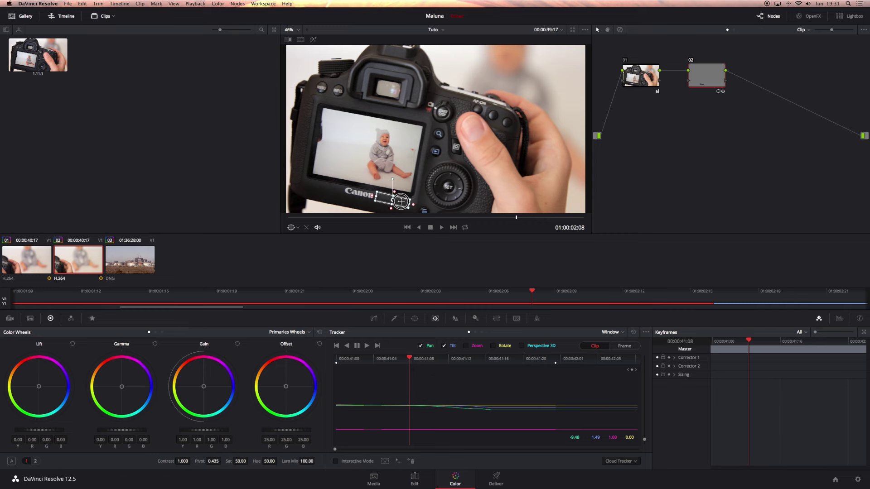
left_click(348, 345)
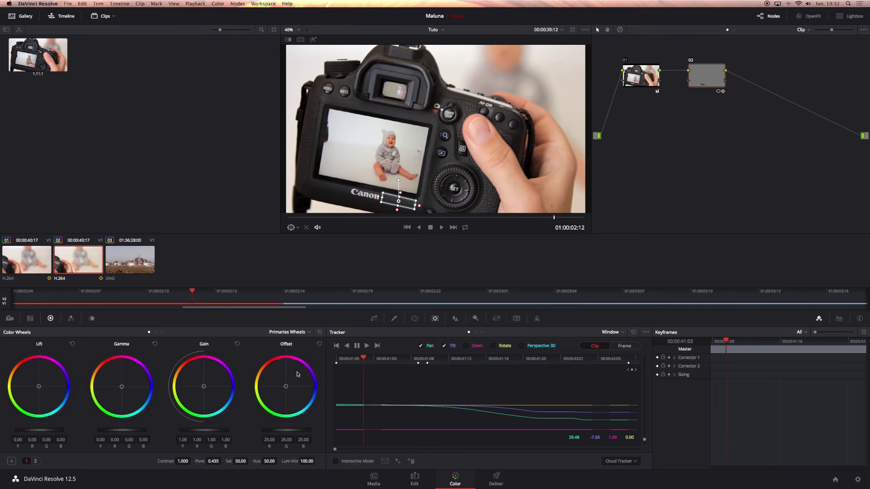
Return to the camera clip, scrub to check the tracked window, and show the Node Sizing controls
key("Down")
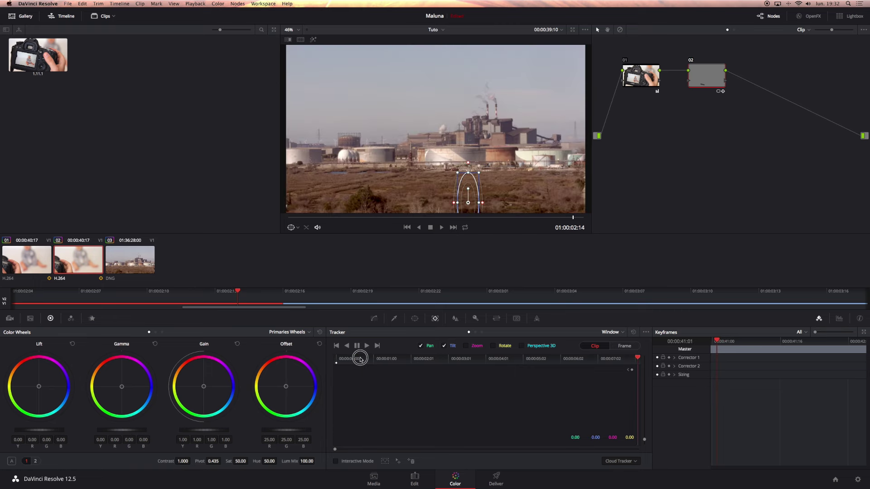
left_click(91, 260)
left_click(354, 361)
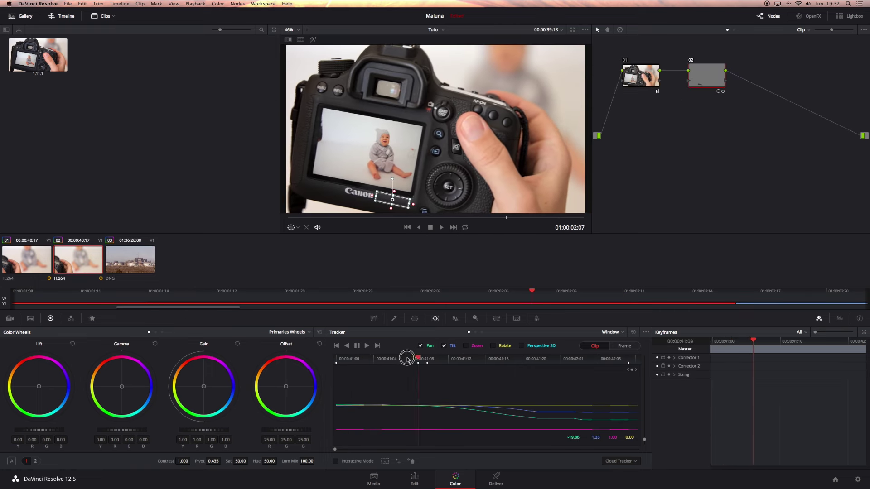
left_click_drag(390, 362, 390, 360)
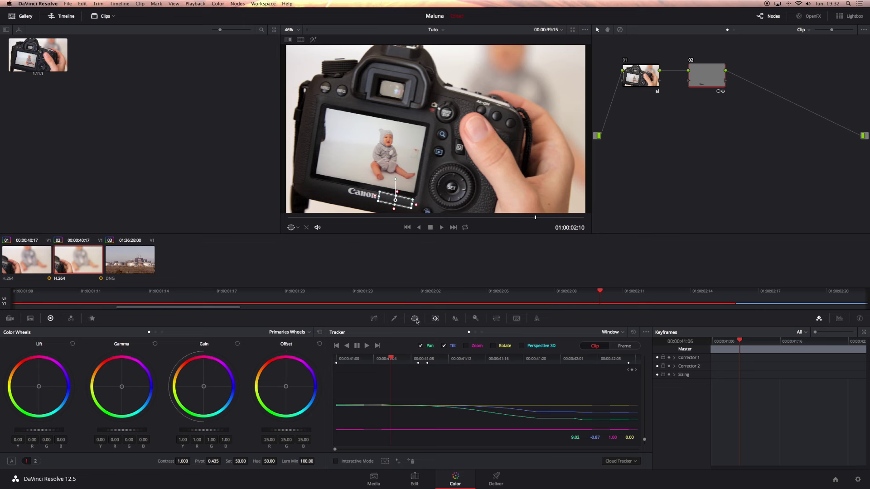
left_click(497, 319)
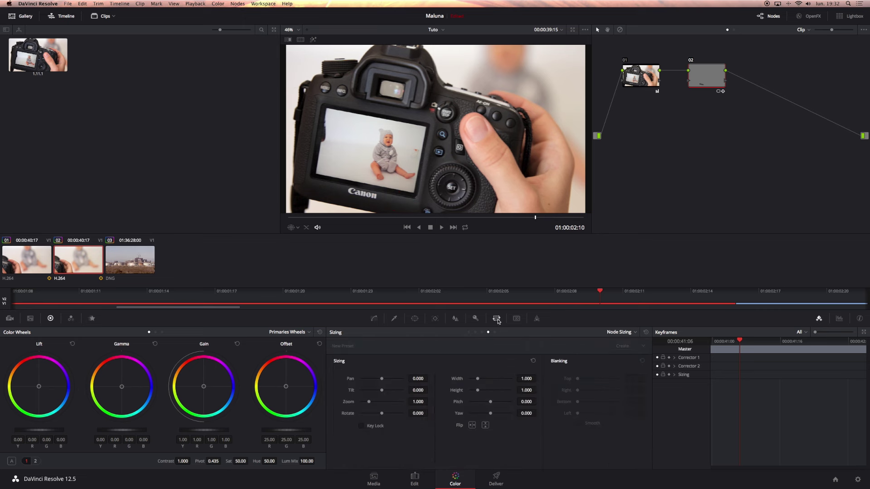
Shift node 02's image with Pan about -222.5 and Tilt 45.5 so nearby plastic covers the logo
left_click(622, 335)
left_click(625, 346)
left_click_drag(417, 379, 265, 368)
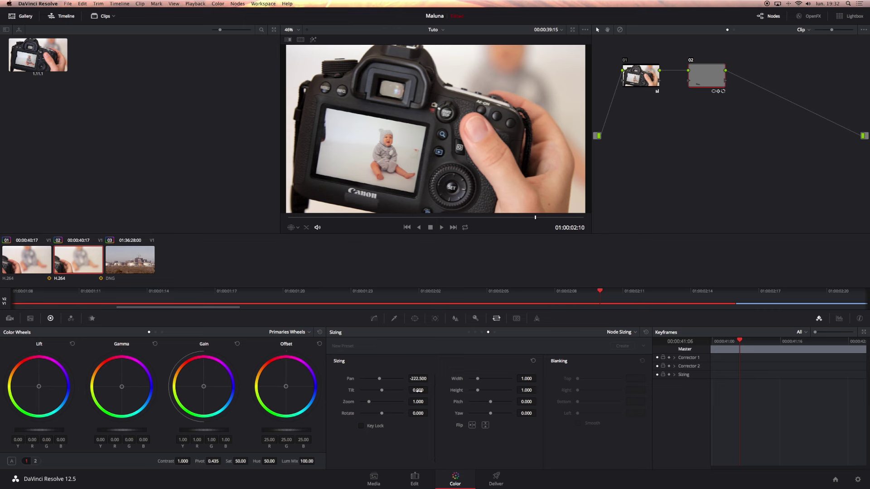
left_click_drag(413, 390, 449, 382)
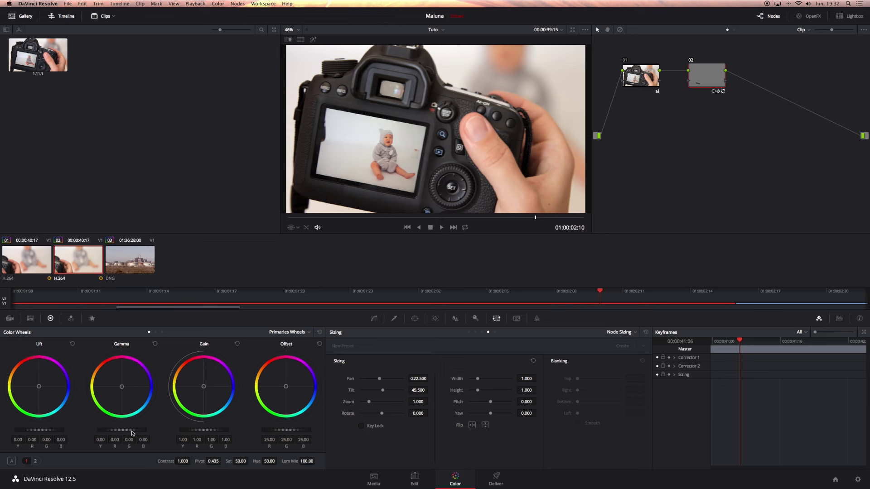
Lower node 02's Gamma and Lift slightly, then add a keyframe on Corrector 2 at an earlier frame
left_click_drag(132, 433, 113, 432)
left_click_drag(49, 430, 39, 429)
mouse_move(536, 218)
left_mouse_down()
mouse_move(520, 216)
mouse_move(569, 213)
mouse_move(443, 211)
left_mouse_up()
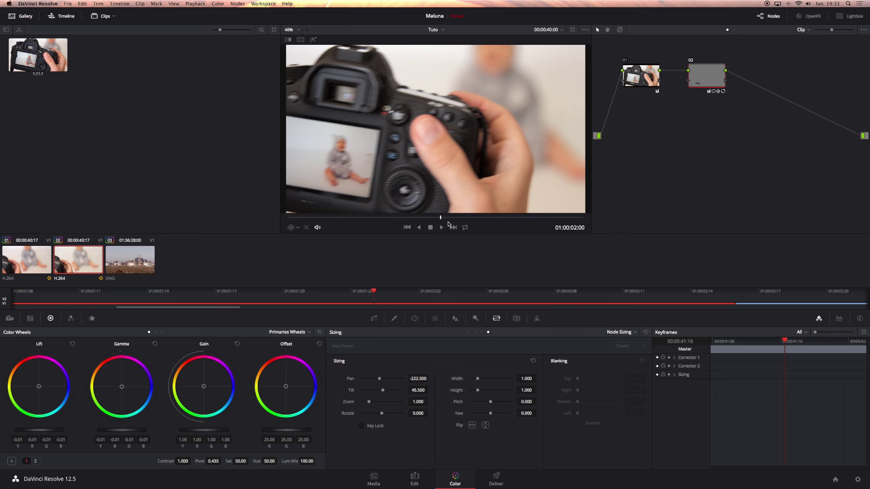
mouse_move(440, 217)
left_mouse_down()
mouse_move(430, 218)
mouse_move(477, 221)
mouse_move(460, 218)
left_mouse_up()
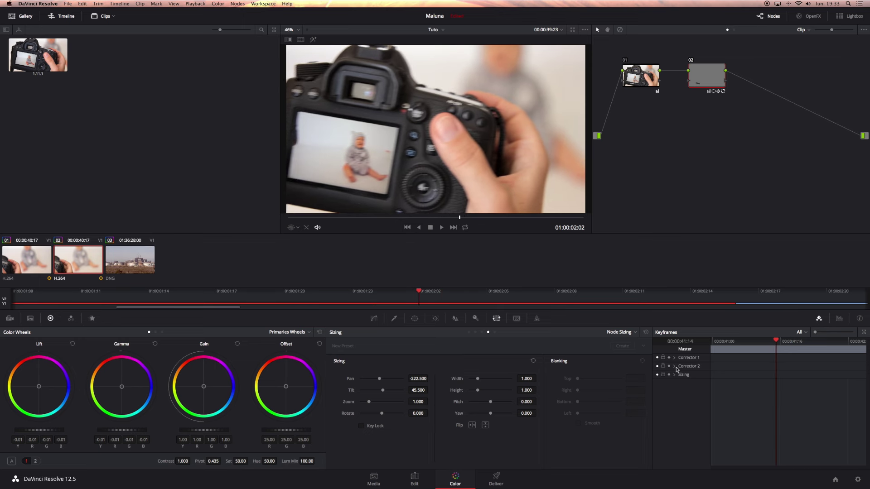
left_click(669, 367)
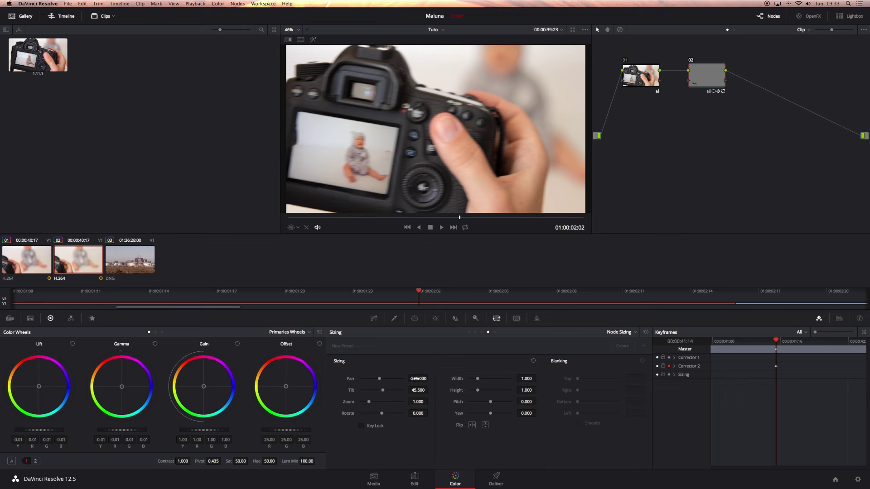
Adjust the patch's Pan and Tilt across nearby frames, resetting Width and Height to 1
left_click_drag(416, 378, 420, 379)
left_click_drag(410, 390, 412, 391)
left_click_drag(459, 218, 453, 219)
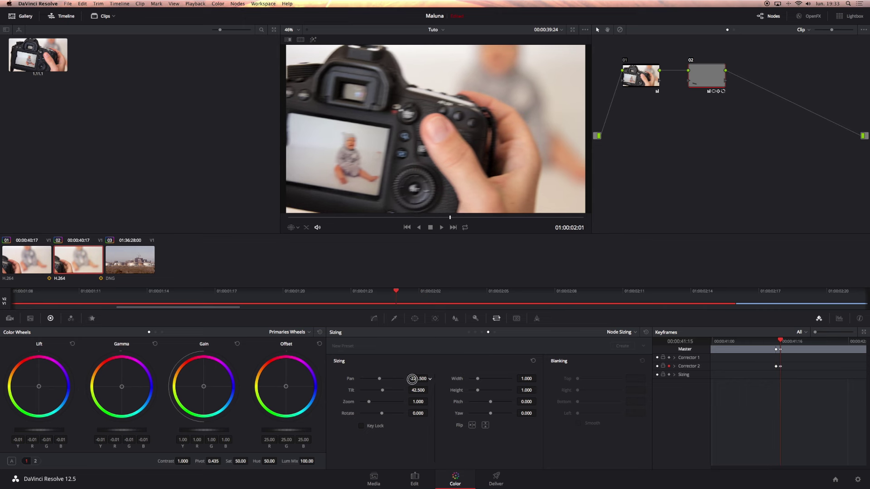
left_click_drag(411, 378, 409, 379)
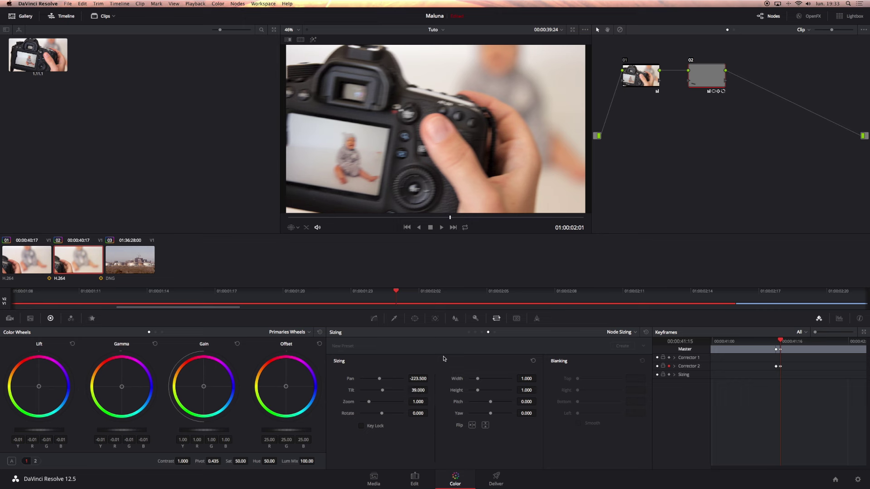
left_click_drag(450, 219, 469, 218)
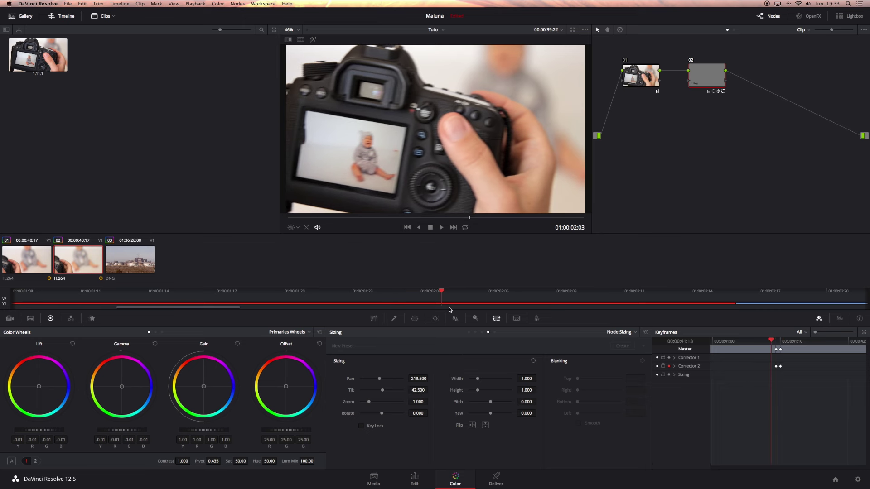
left_click_drag(415, 378, 415, 378)
double_click(455, 390)
double_click(457, 381)
At later frames, adjust the patch's Width, Height, Tilt and Rotate so it keeps covering the logo
left_click_drag(771, 343, 790, 342)
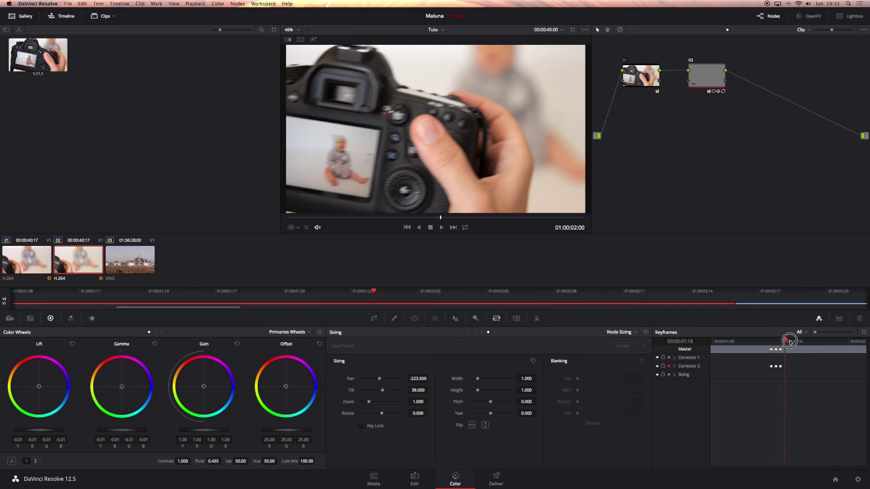
left_click_drag(525, 379, 526, 389)
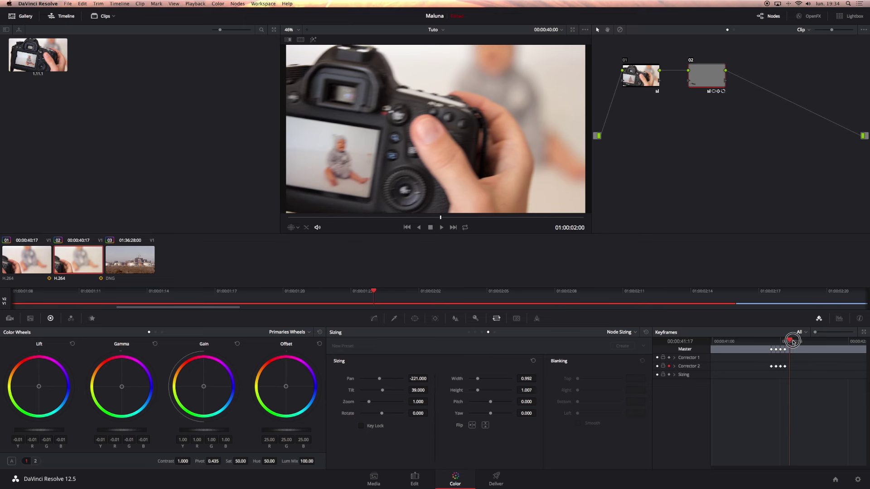
left_click_drag(785, 343, 797, 341)
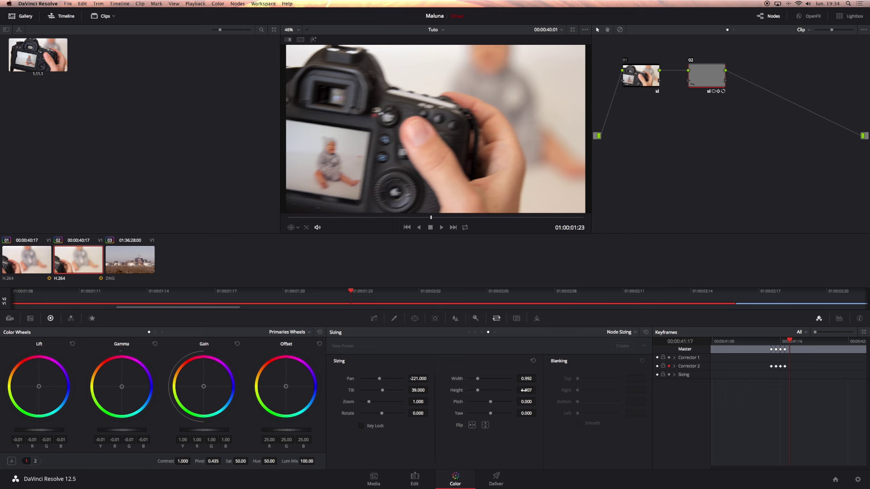
left_click_drag(525, 390, 782, 387)
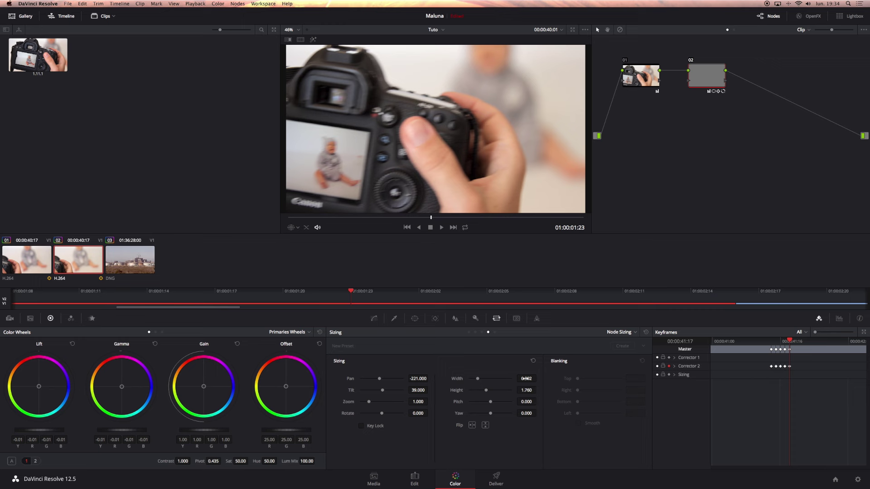
left_click_drag(526, 378, 548, 378)
mouse_move(417, 390)
left_mouse_down()
mouse_move(644, 374)
mouse_move(692, 361)
left_mouse_up()
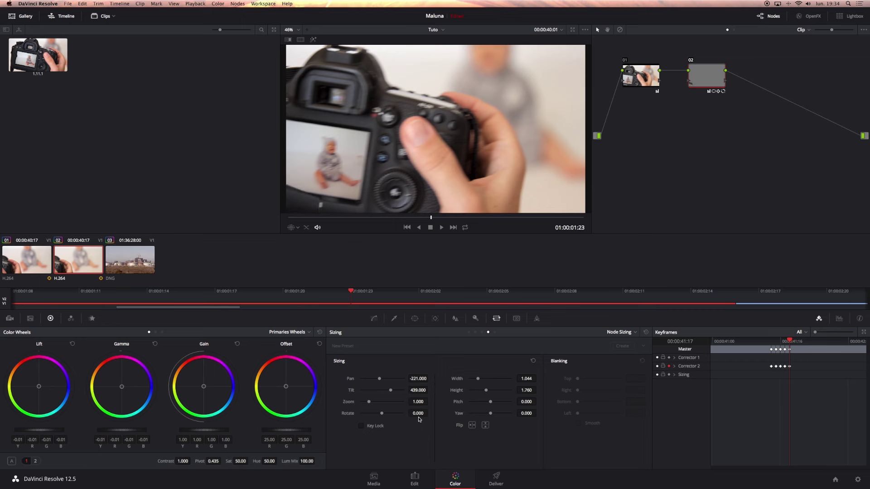
left_click_drag(417, 413, 376, 411)
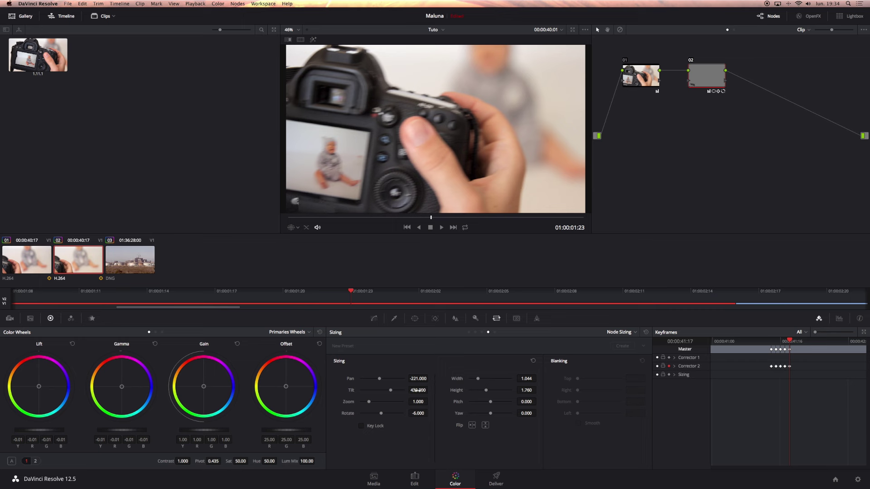
mouse_move(416, 390)
left_mouse_down()
mouse_move(433, 382)
mouse_move(367, 375)
left_mouse_up()
Tweak node 02's Gamma to match the camera body, scrubbing the keyframed frames to check the cover
left_click_drag(122, 432, 82, 427)
left_click_drag(789, 342, 770, 342)
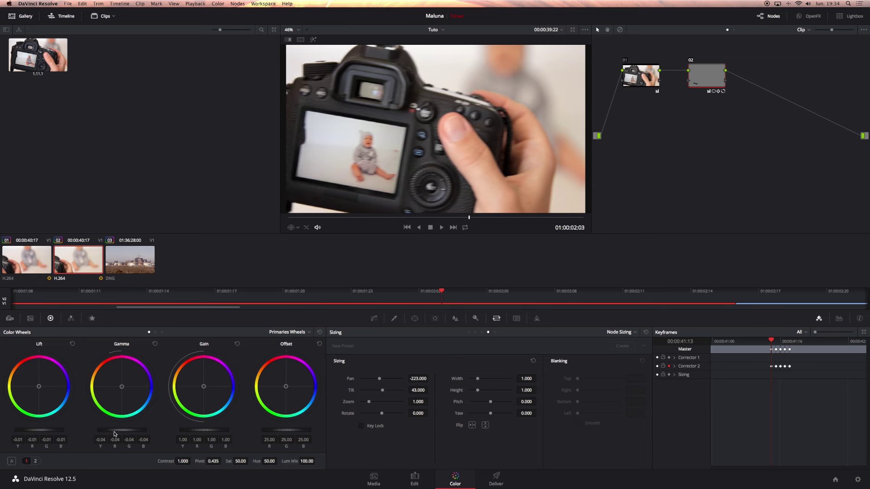
left_click_drag(115, 434, 163, 429)
mouse_move(772, 343)
left_mouse_down()
mouse_move(809, 342)
mouse_move(666, 342)
mouse_move(820, 343)
mouse_move(743, 343)
left_mouse_up()
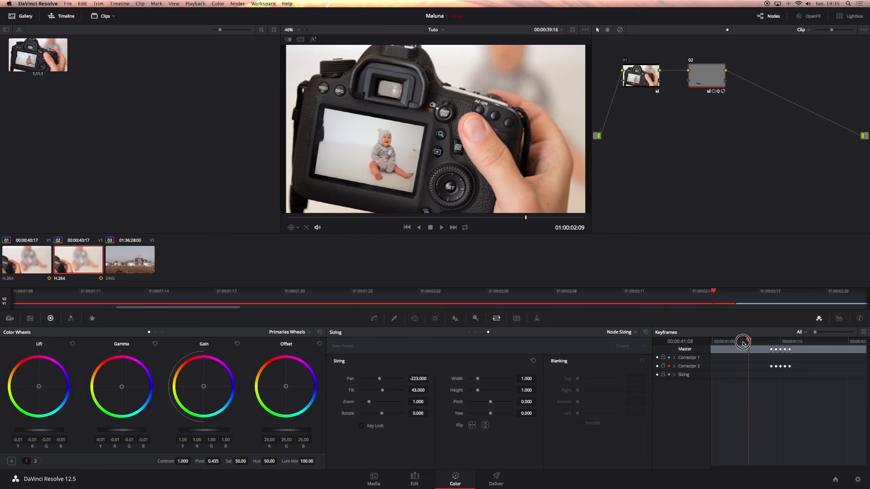
left_click_drag(743, 343, 784, 342)
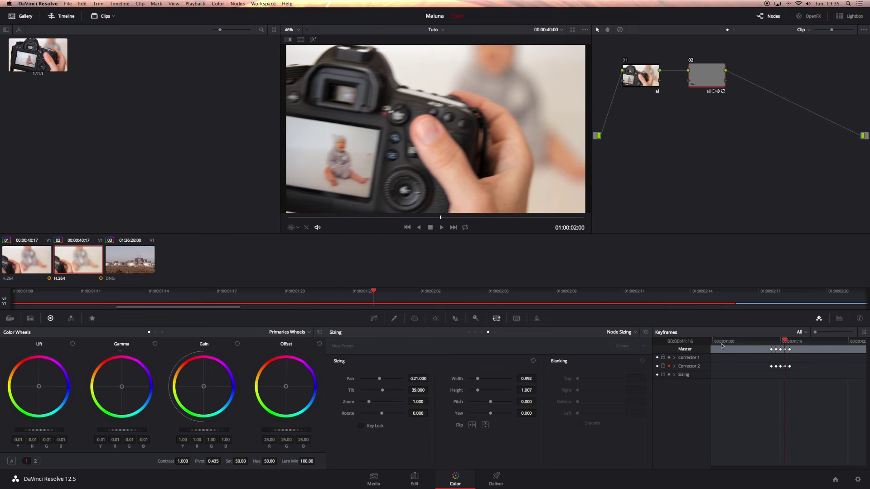
left_click_drag(125, 431, 112, 431)
left_click_drag(788, 343, 712, 341)
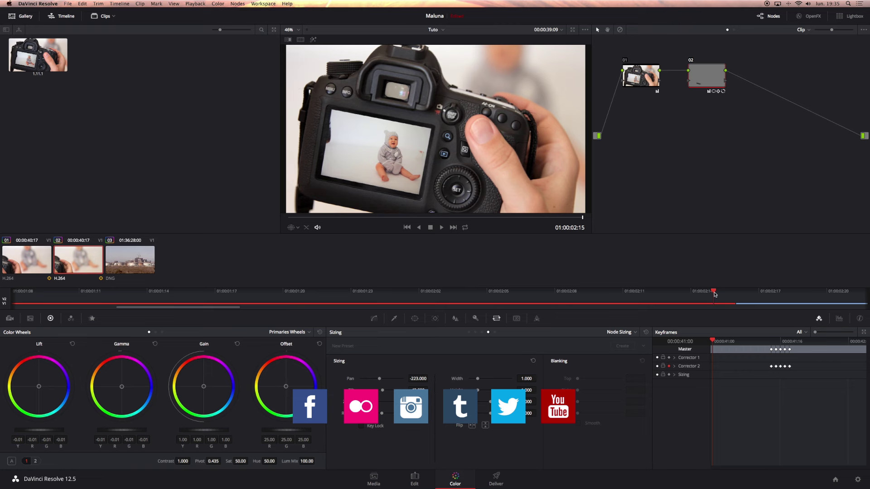
Scrub the timeline, then switch to clip 03, the DNG factory scene, and scrub later into it
left_click_drag(714, 292, 585, 288)
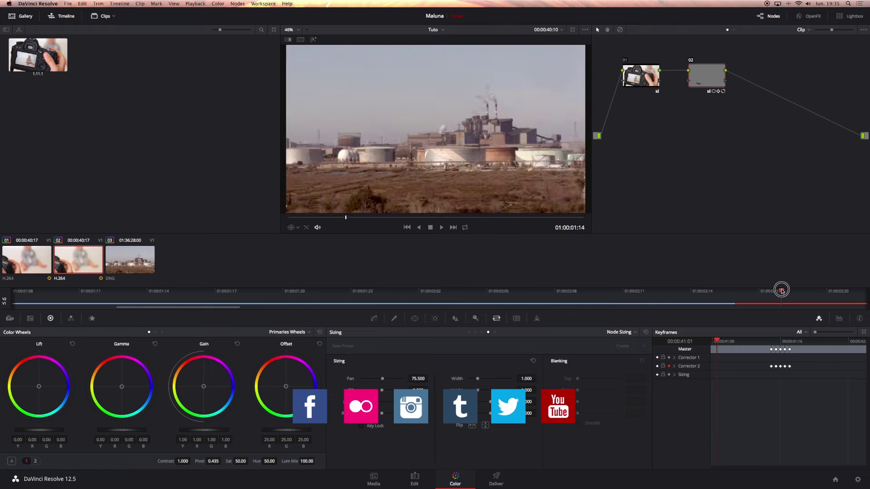
left_click(152, 271)
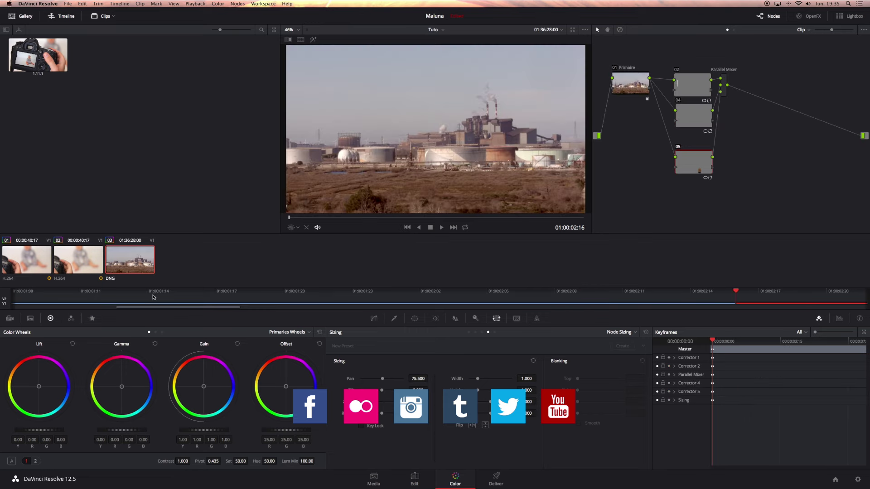
left_click_drag(298, 221, 513, 218)
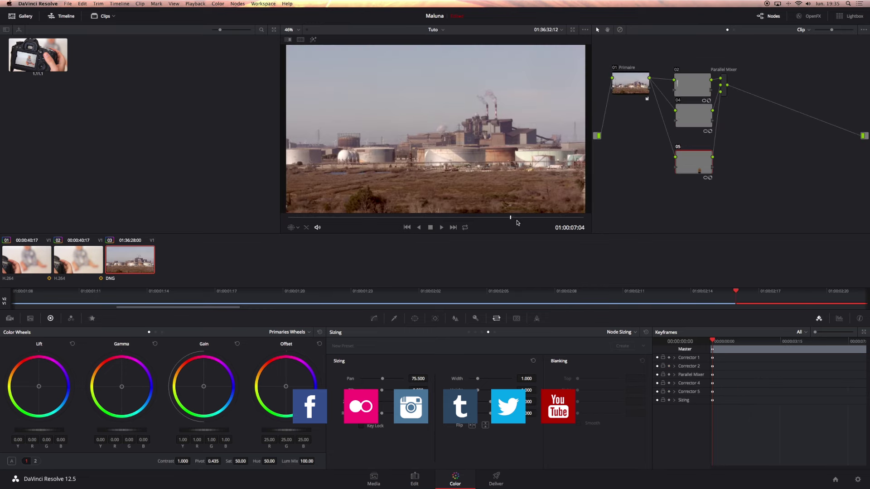